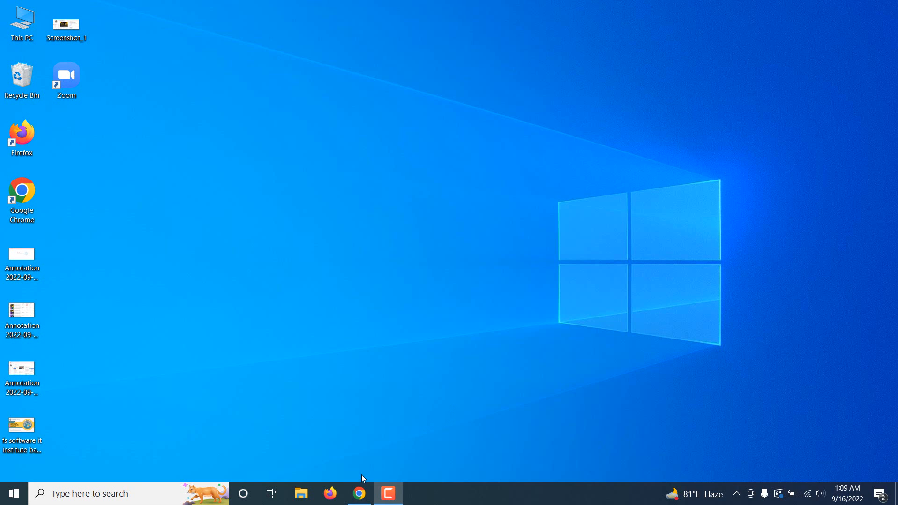
# - Switch to Canva in Chrome, search the design types for "logo" and create a 500 × 500 px Education Logo design
pyautogui.hotkey('alt', 'Tab')
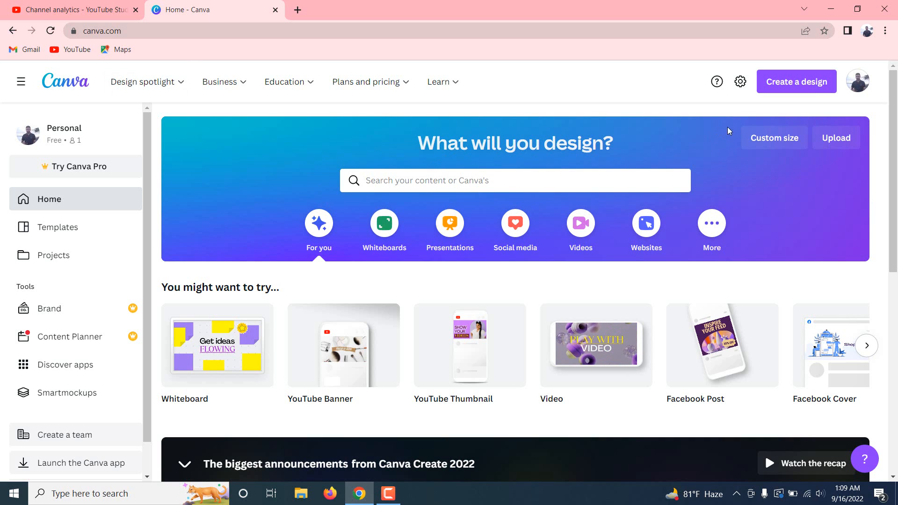
pyautogui.click(772, 91)
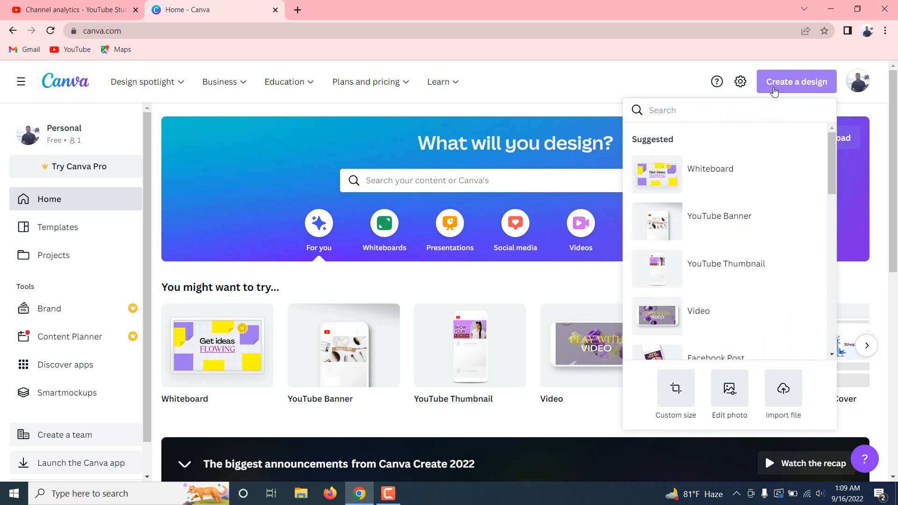
pyautogui.write('logo')
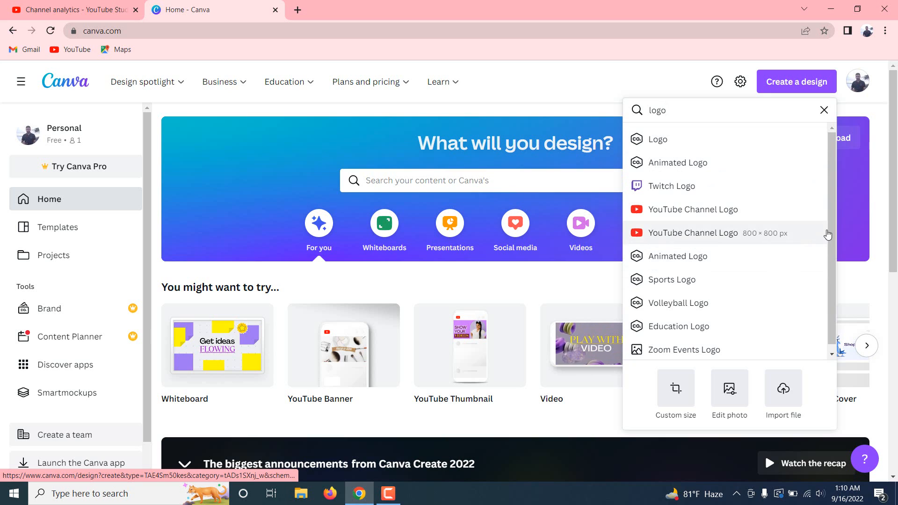
pyautogui.scroll(-1, 831, 238)
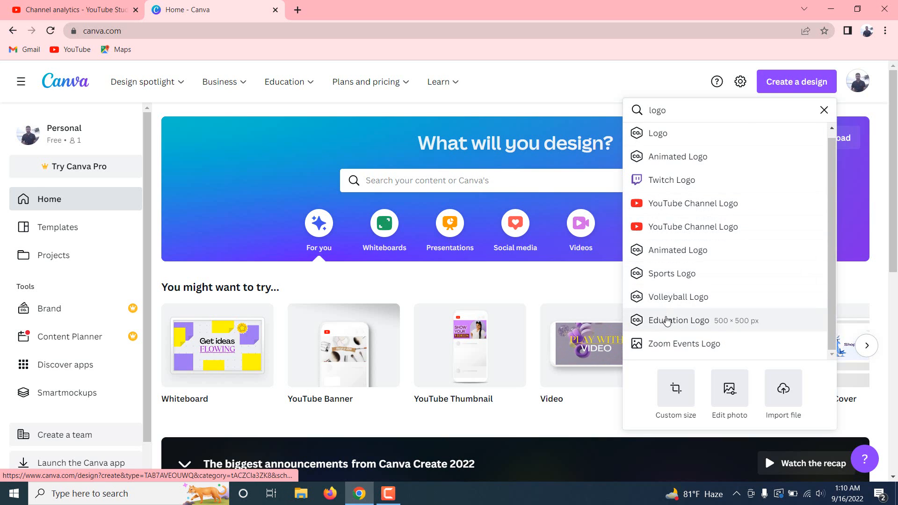
pyautogui.click(666, 321)
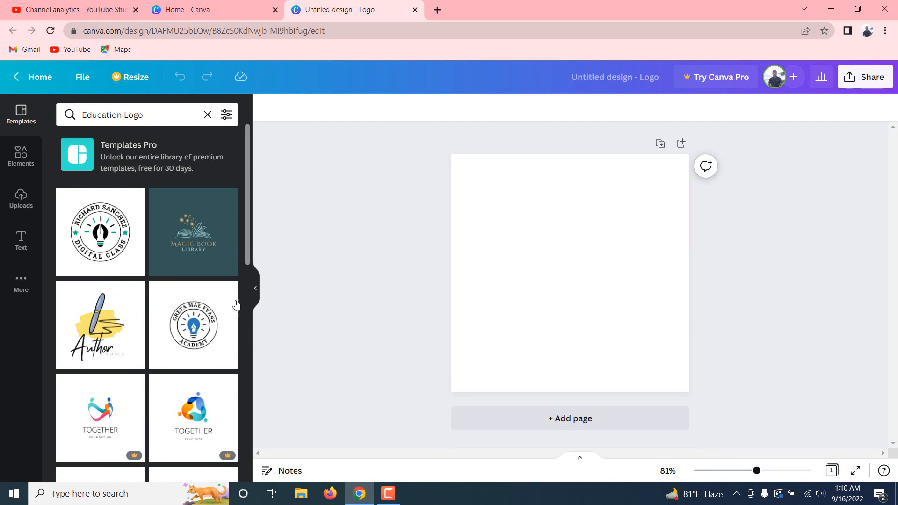
# - Browse the Education Logo templates and apply the round "Digital Class" template with the black and green light bulb
pyautogui.scroll(-5, 243, 255)
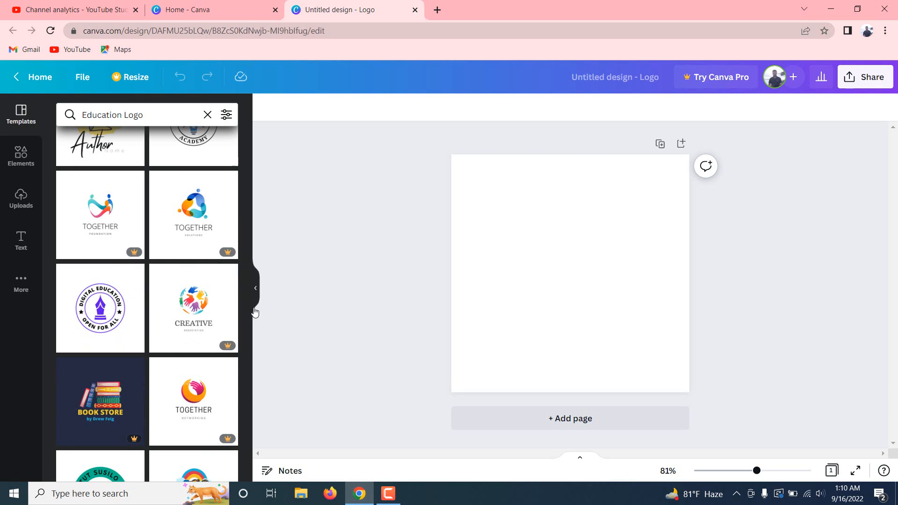
pyautogui.moveTo(246, 302); pyautogui.dragTo(257, 276)
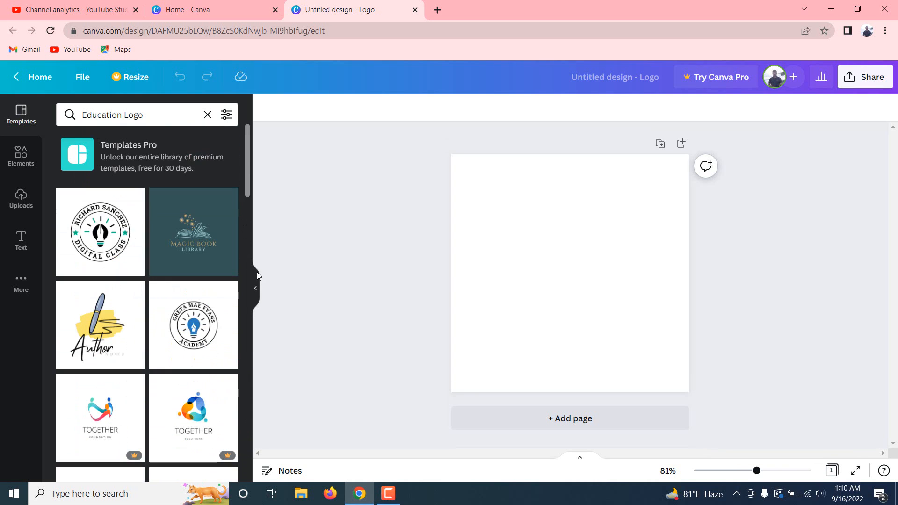
pyautogui.click(109, 248)
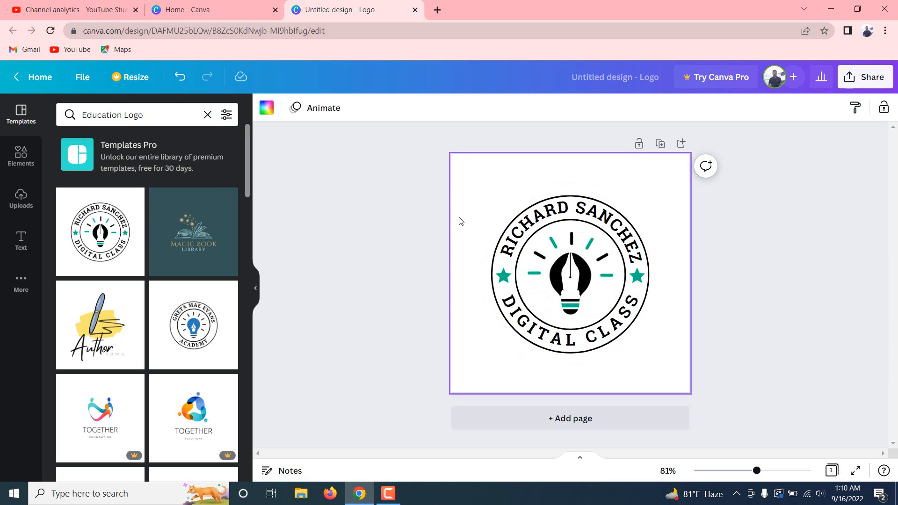
# - Replace the curved name along the upper arc of the logo with "FS SOFTWARE"
pyautogui.doubleClick(516, 239)
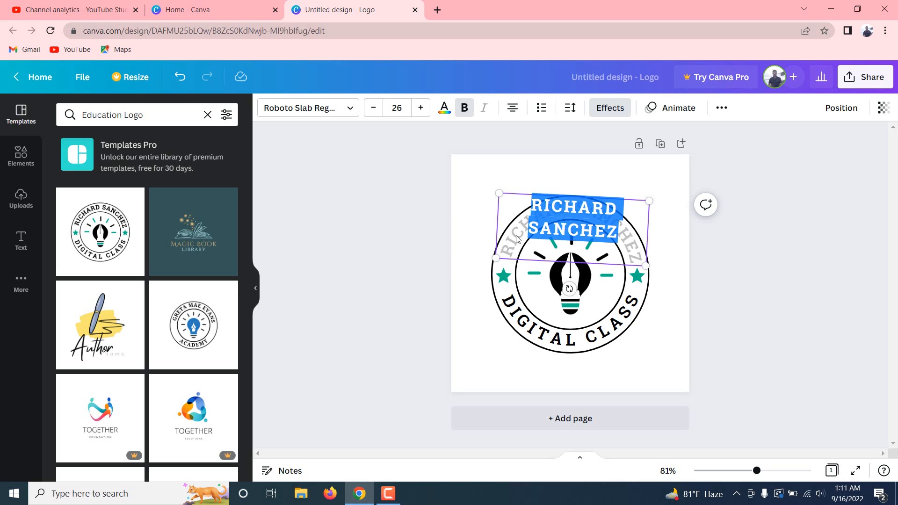
pyautogui.write('FS SOFT')
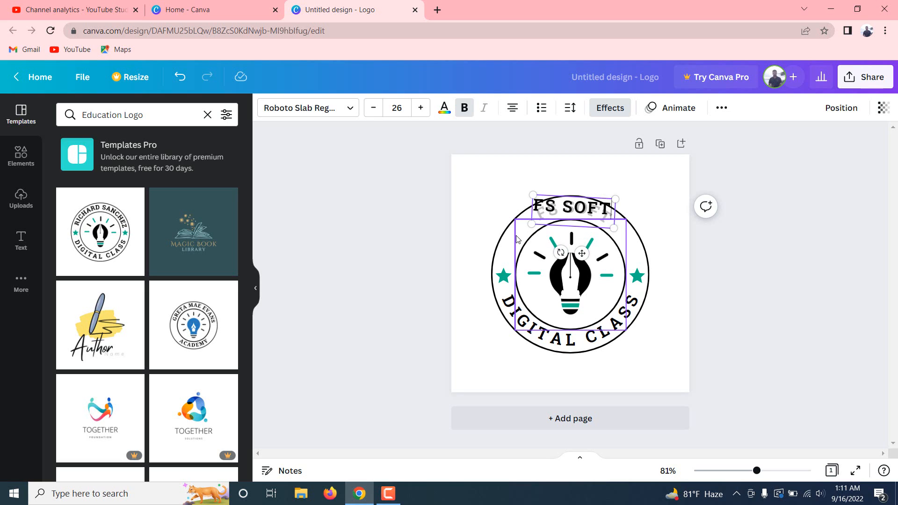
pyautogui.write('WARE')
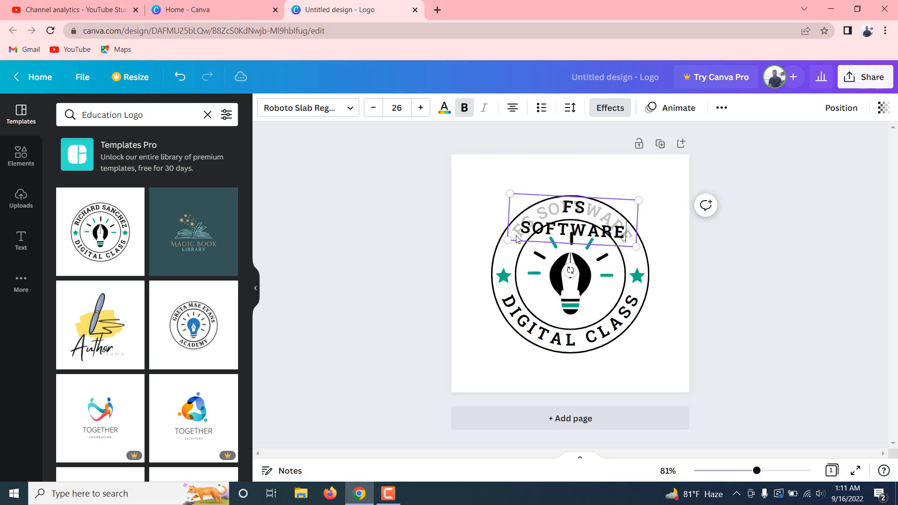
pyautogui.click(475, 237)
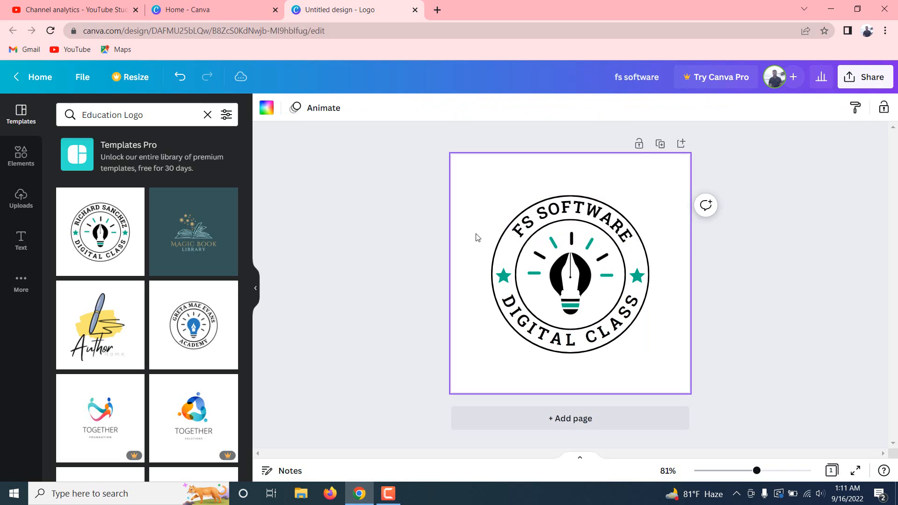
# - Extend the upper arc text to read "FS SOFTWARE IT INSTITUTE"
pyautogui.doubleClick(549, 228)
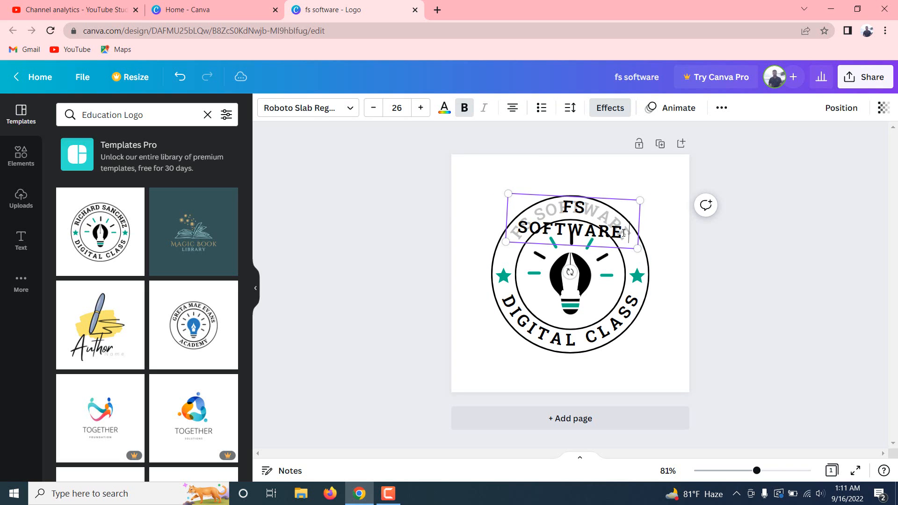
pyautogui.write('IT')
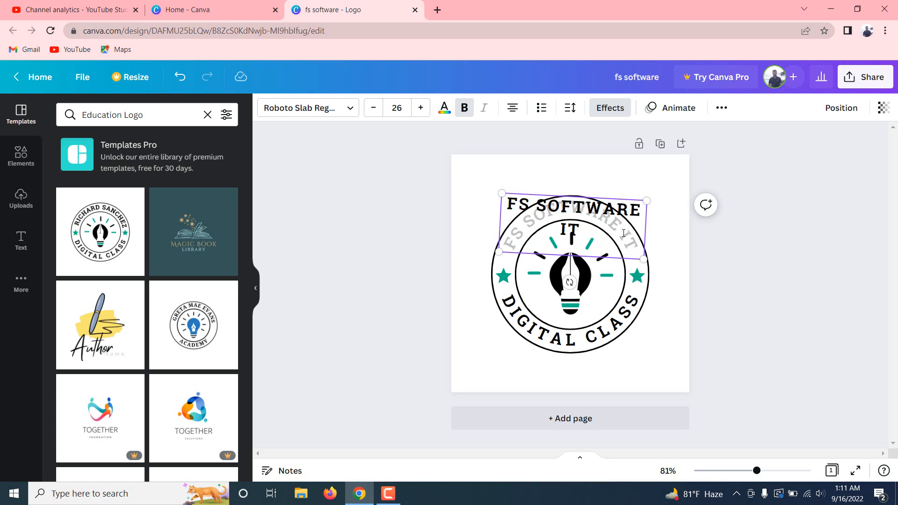
pyautogui.write(' INSTI')
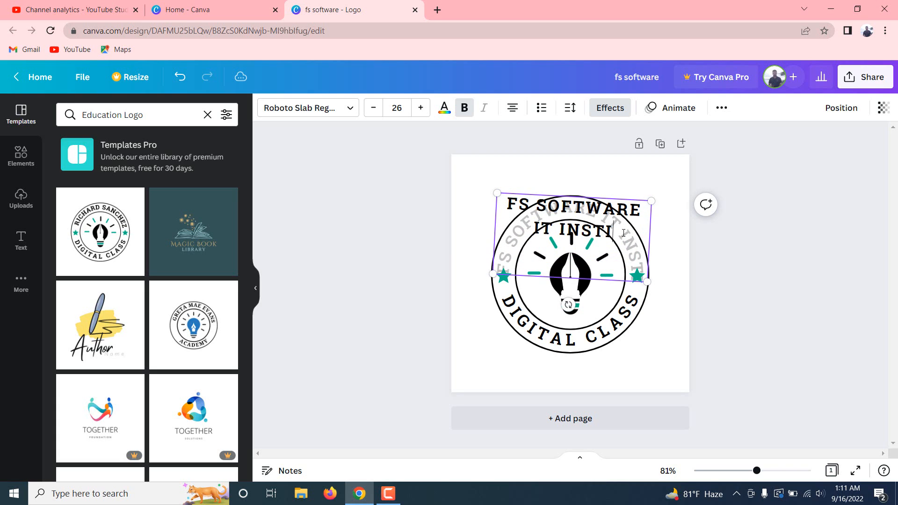
pyautogui.write('TUTE')
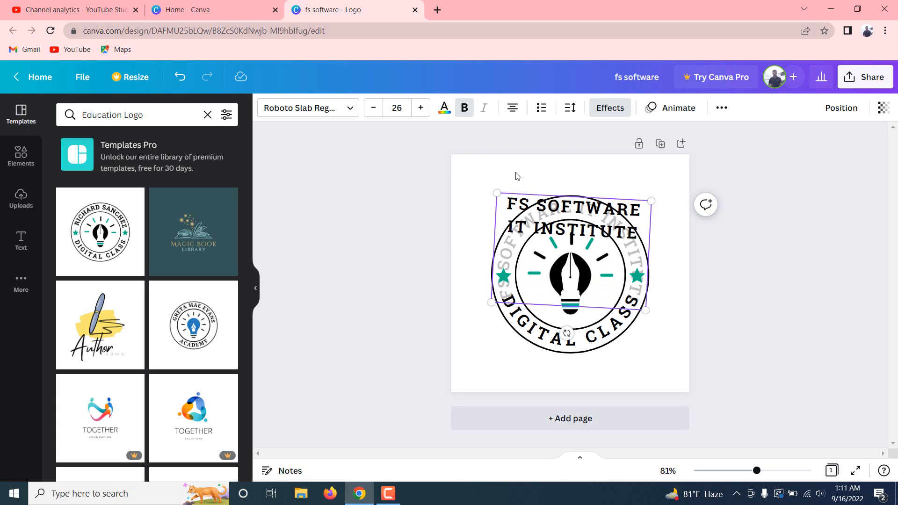
pyautogui.click(461, 234)
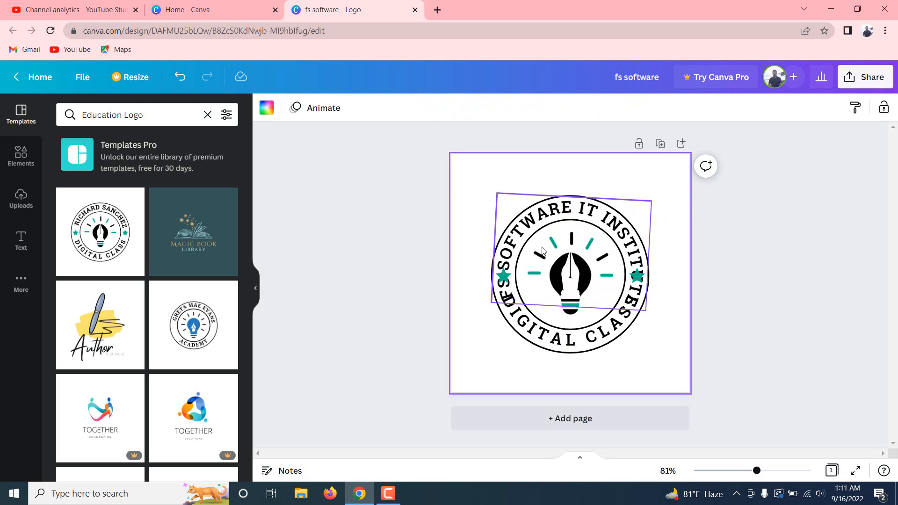
# - Delete the word "INSTITUTE" from the upper arc text, keeping "FS SOFTWARE IT"
pyautogui.click(506, 246)
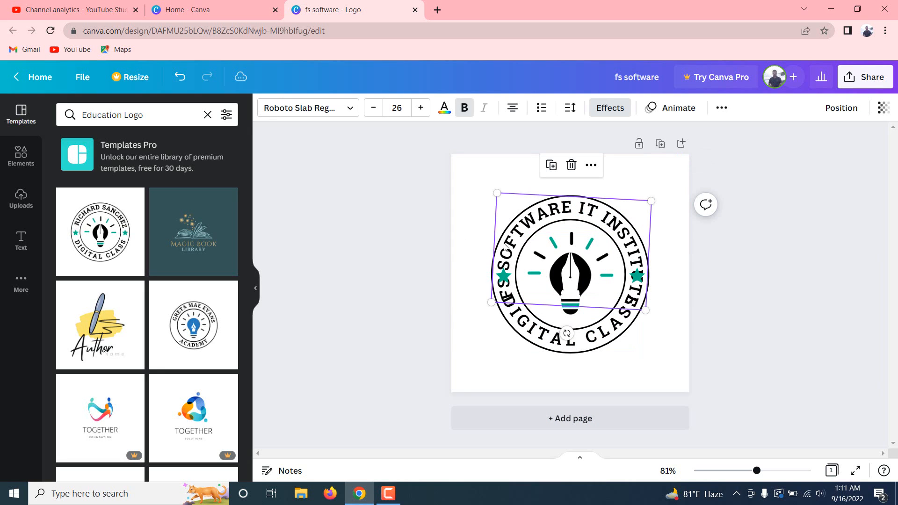
pyautogui.doubleClick(505, 245)
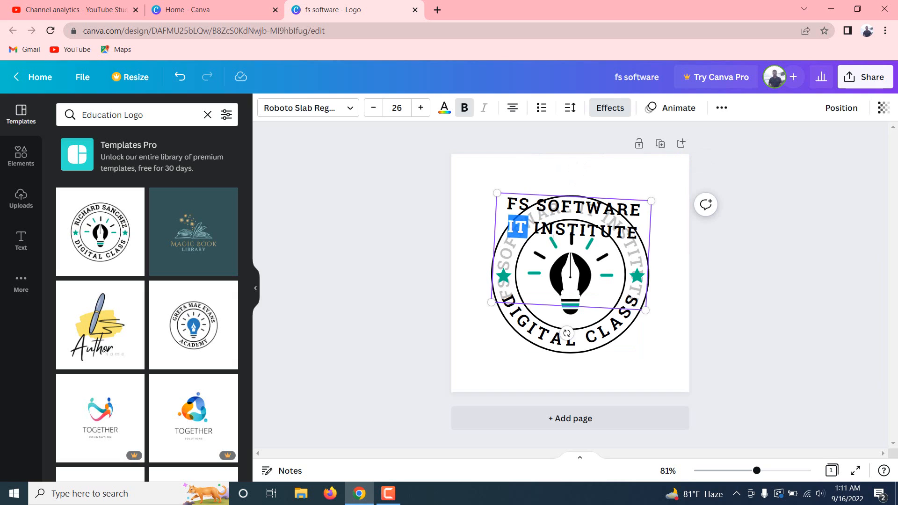
pyautogui.moveTo(535, 231); pyautogui.dragTo(640, 239)
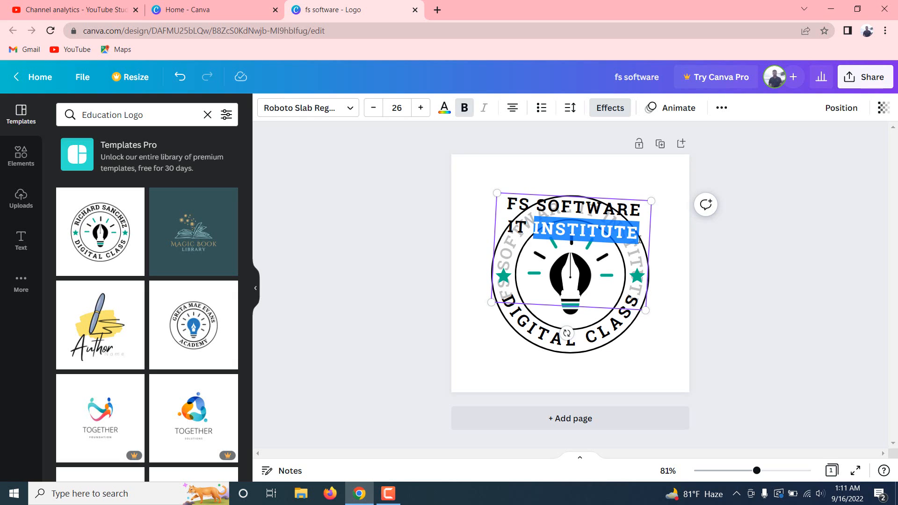
pyautogui.press('BackSpace')
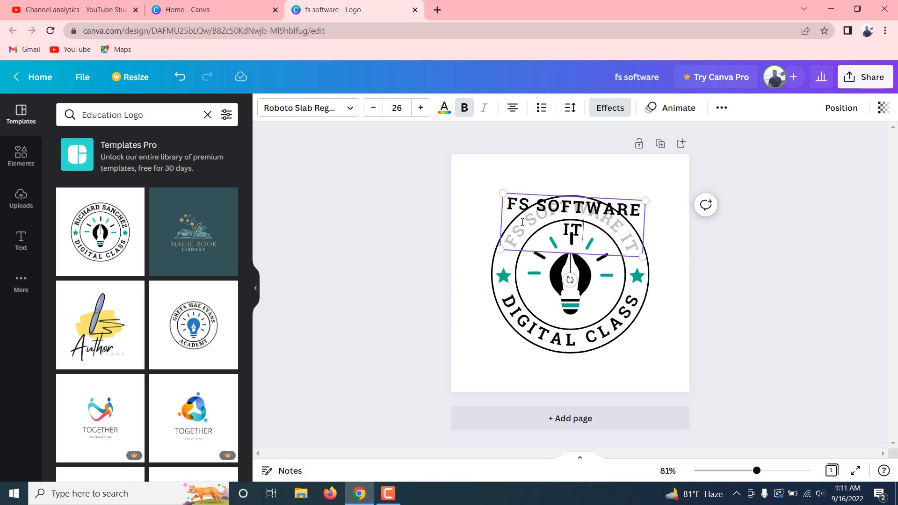
pyautogui.click(452, 231)
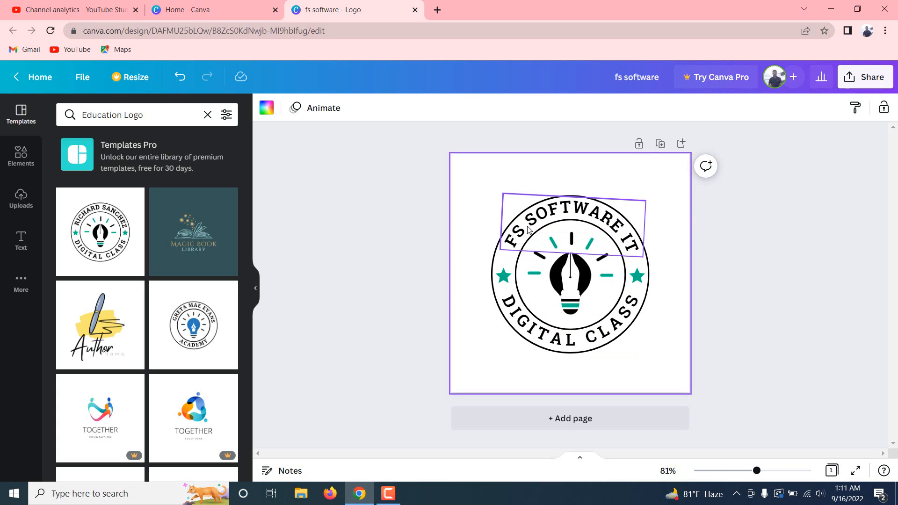
# - Replace the lower arc text "DIGITAL CLASS" with "INSTITUTE"
pyautogui.doubleClick(508, 306)
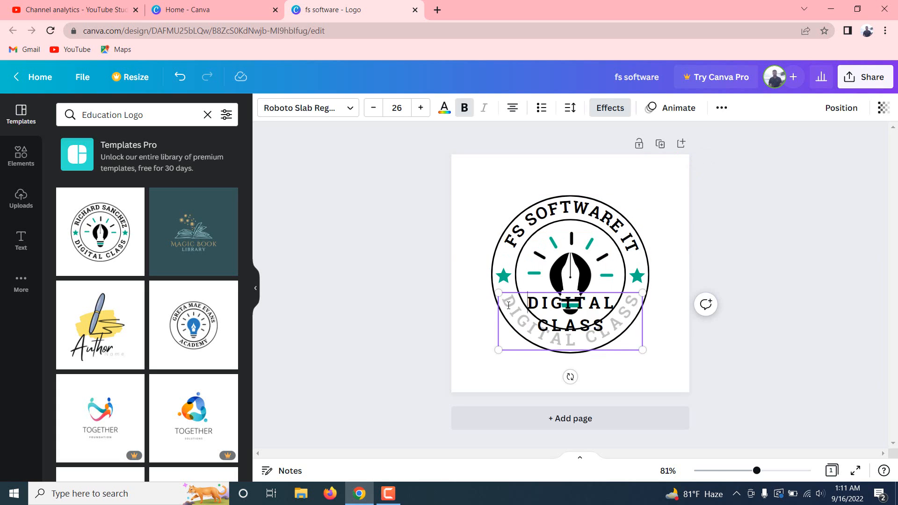
pyautogui.write('INSTI')
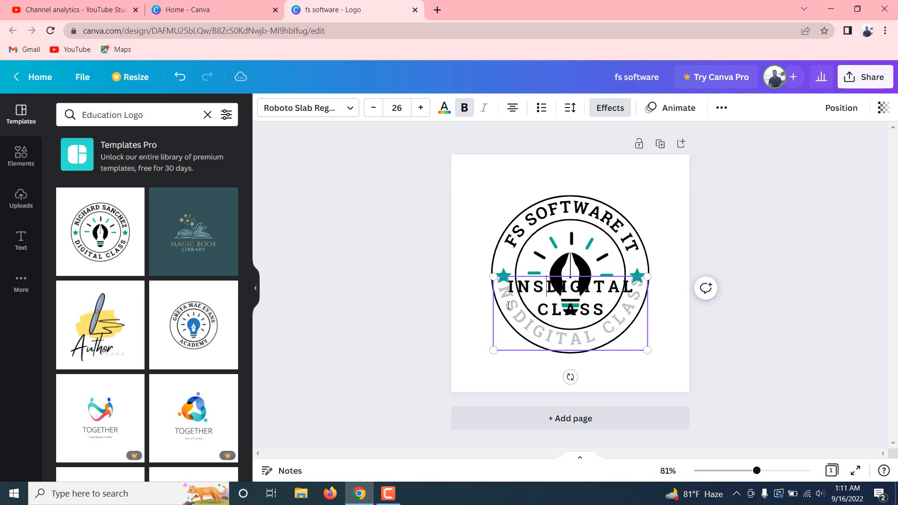
pyautogui.write('TUTE')
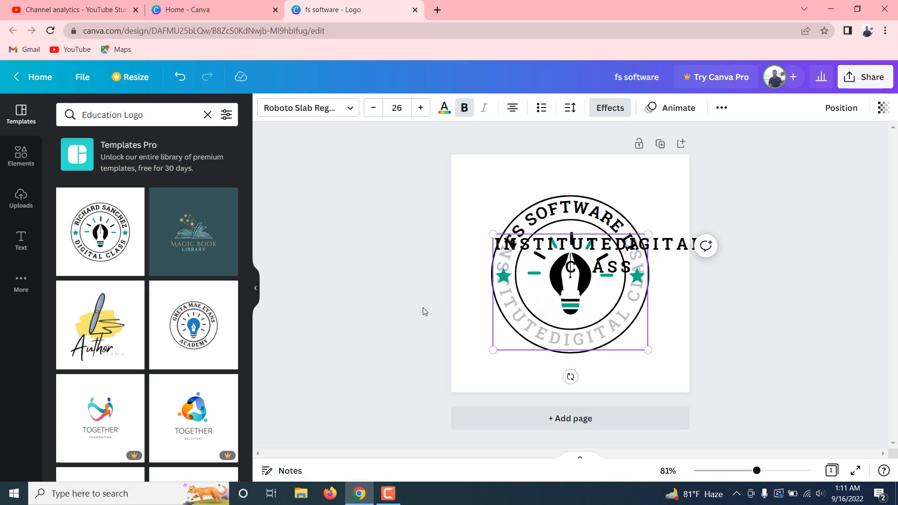
pyautogui.hotkey('ctrl', 'shift', 'End')
pyautogui.press('Delete')
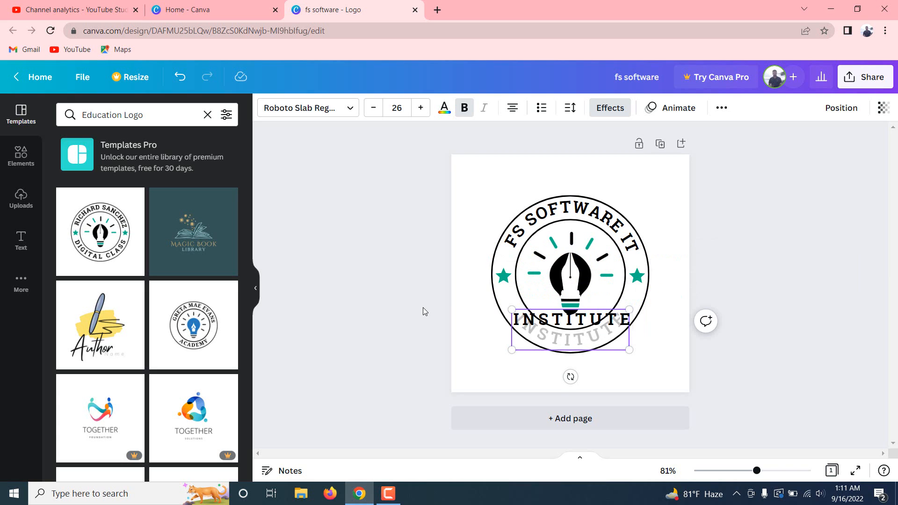
pyautogui.click(336, 312)
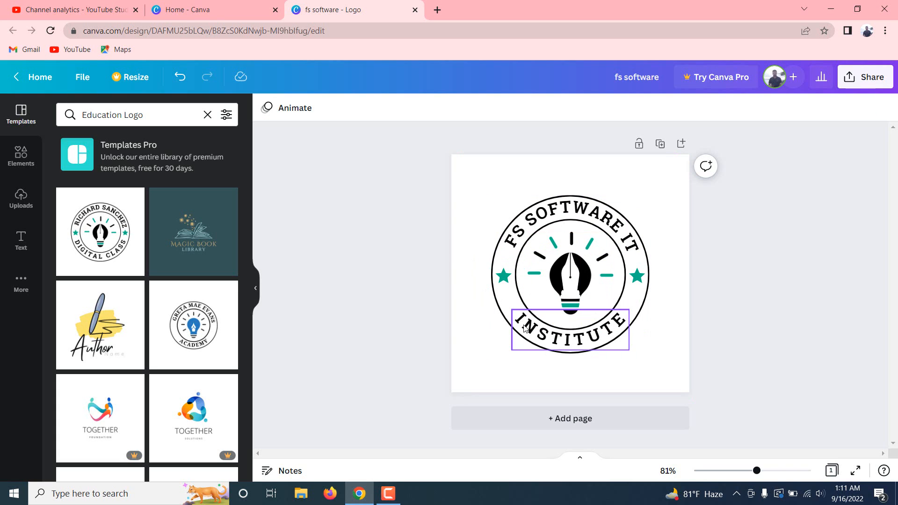
# - Set the text color of the lower arc word "INSTITUTE" to the dark blue default color
pyautogui.click(546, 341)
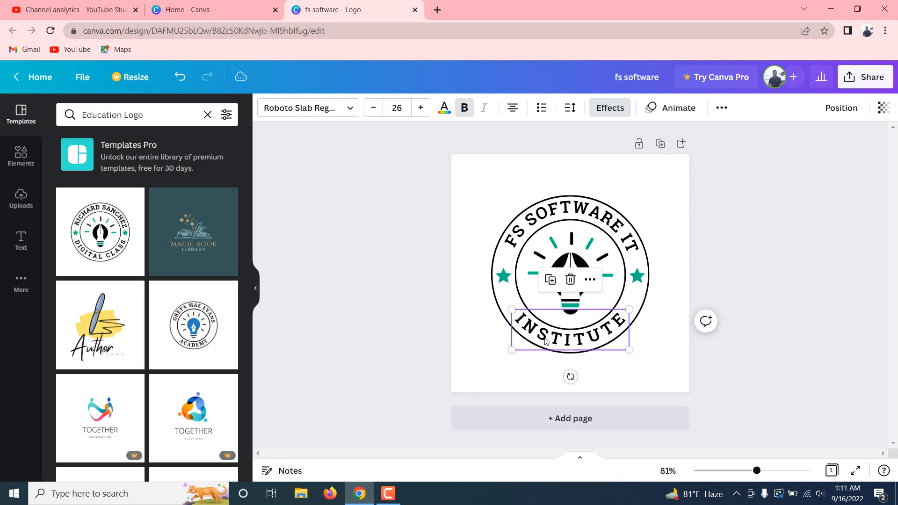
pyautogui.click(442, 110)
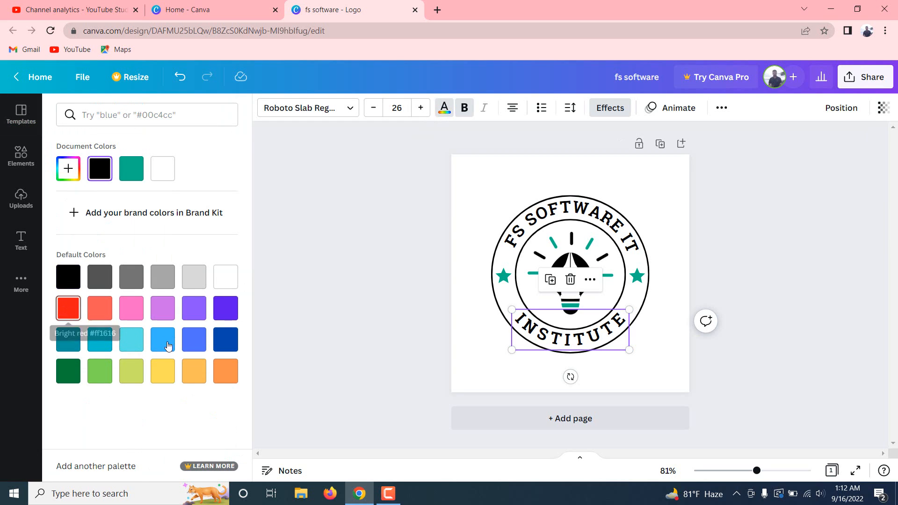
pyautogui.click(226, 341)
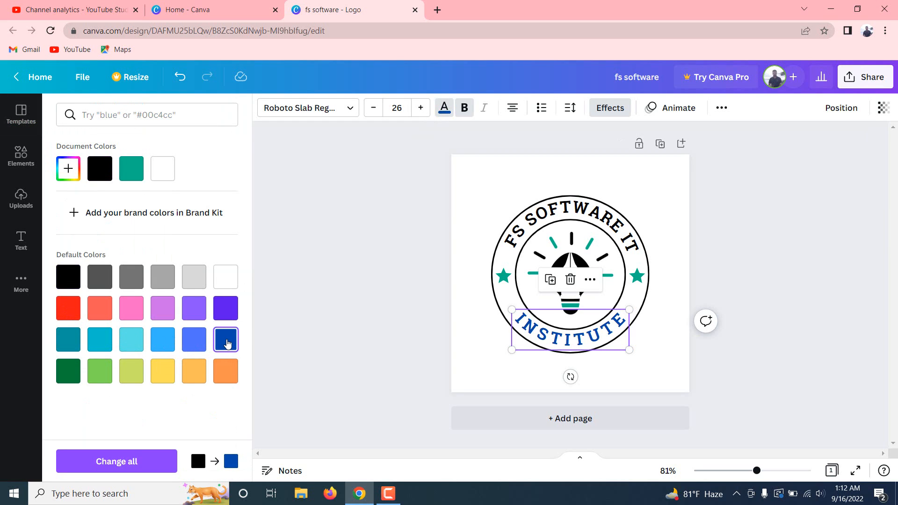
# - Set the text color of the upper arc text "FS SOFTWARE IT" to the same dark blue
pyautogui.click(509, 232)
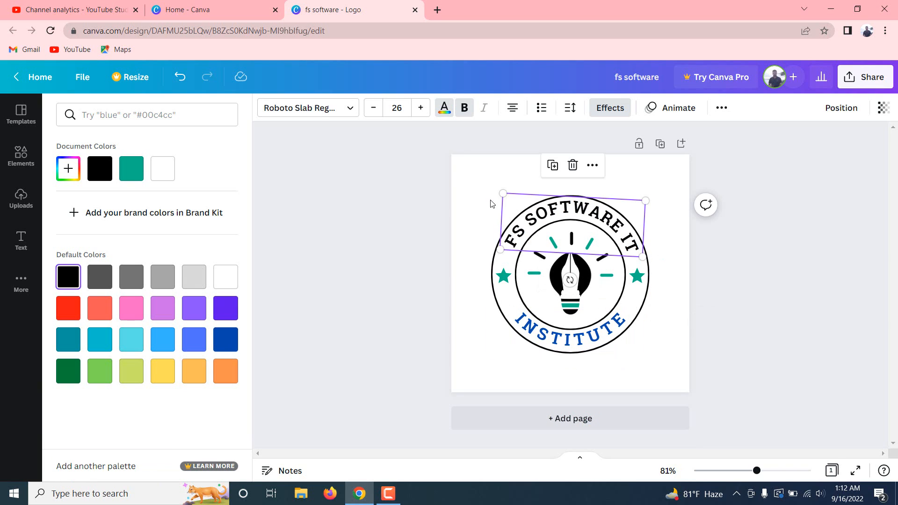
pyautogui.click(444, 109)
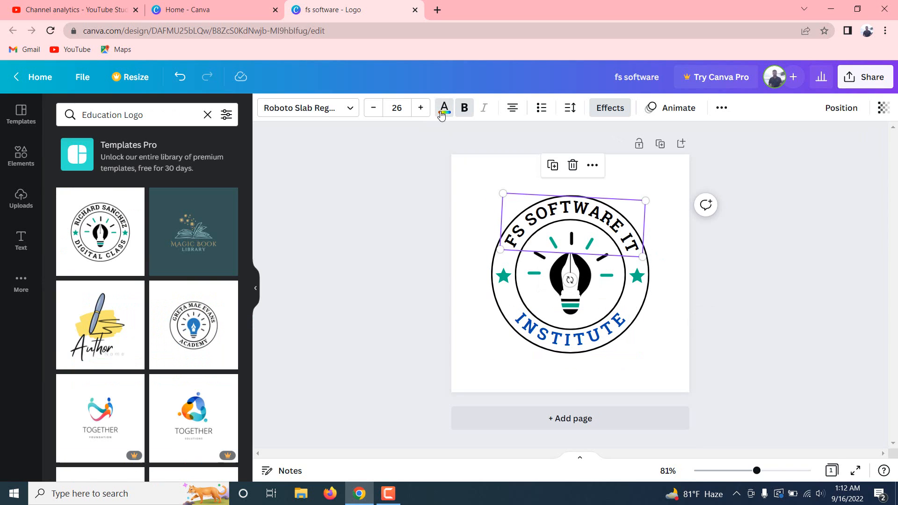
pyautogui.click(445, 107)
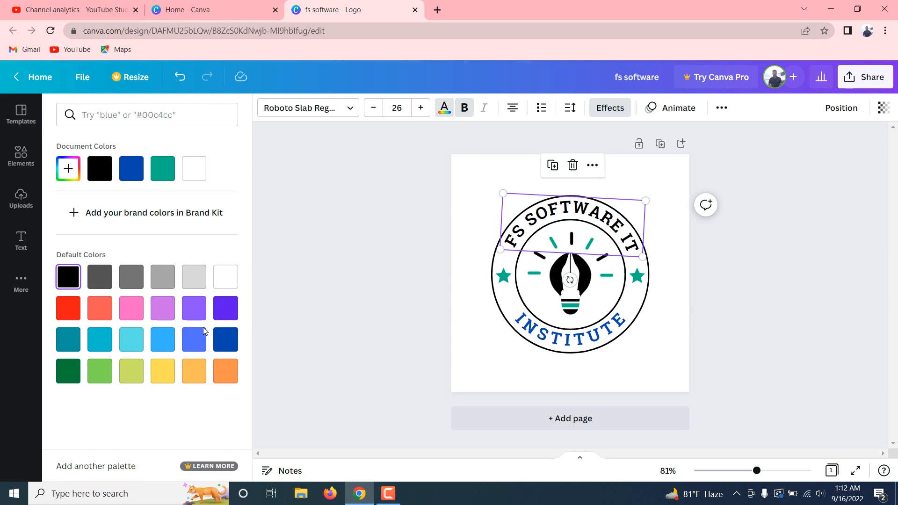
pyautogui.click(221, 340)
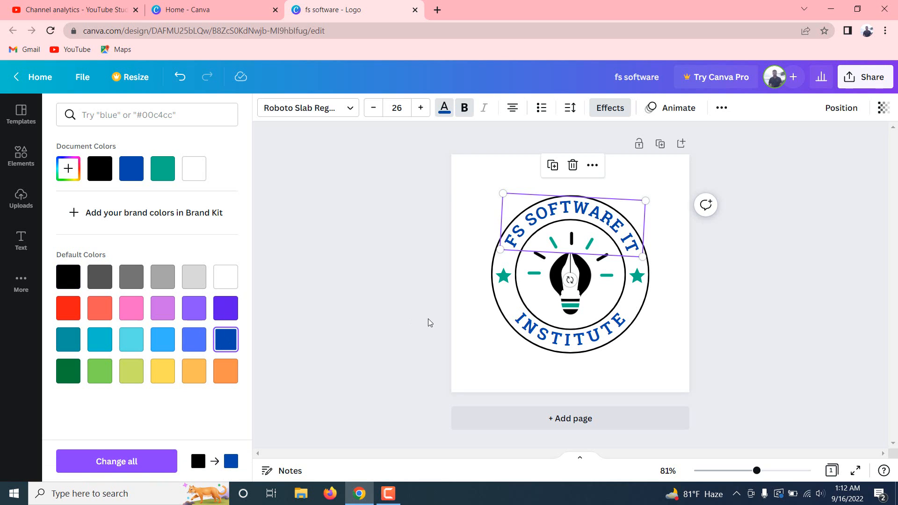
pyautogui.click(504, 281)
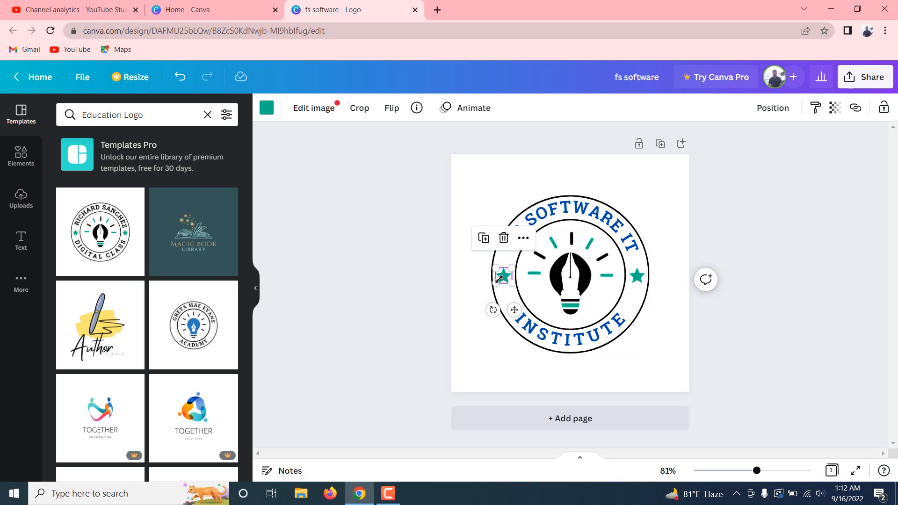
pyautogui.keyDown('shift'); pyautogui.click(640, 280); pyautogui.keyUp('shift')
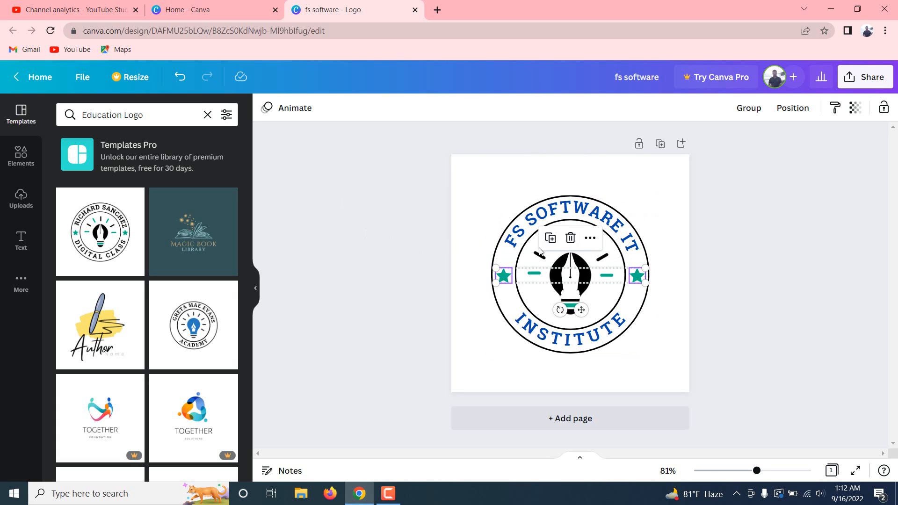
pyautogui.click(463, 275)
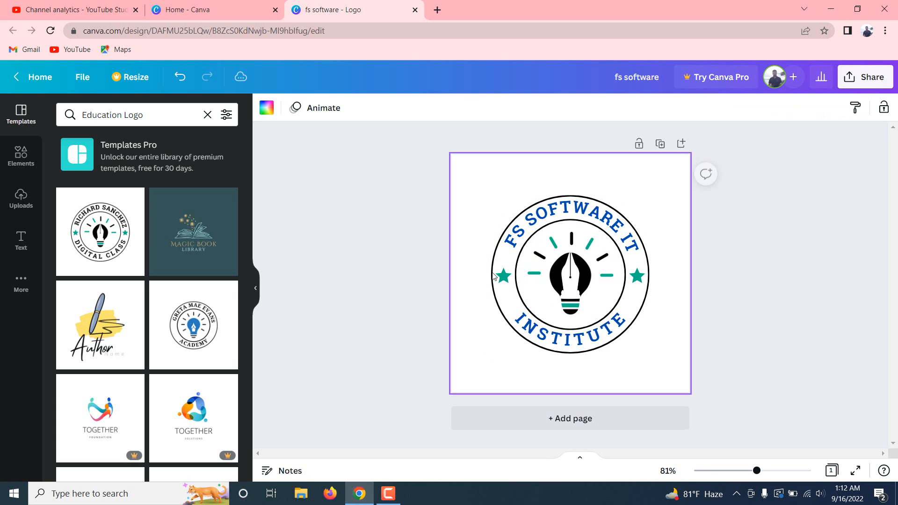
# - Recolor the star on the left side of the logo ring to the default red, after trying dark blue
pyautogui.click(502, 275)
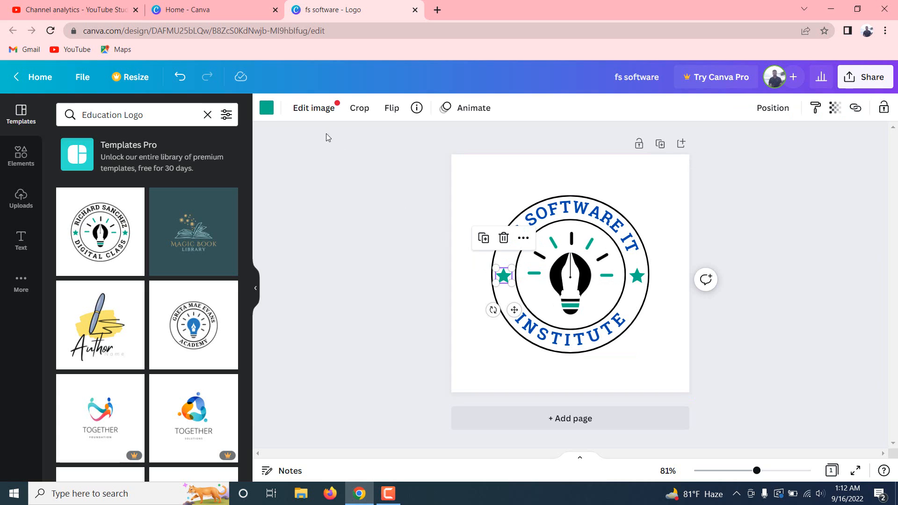
pyautogui.click(275, 114)
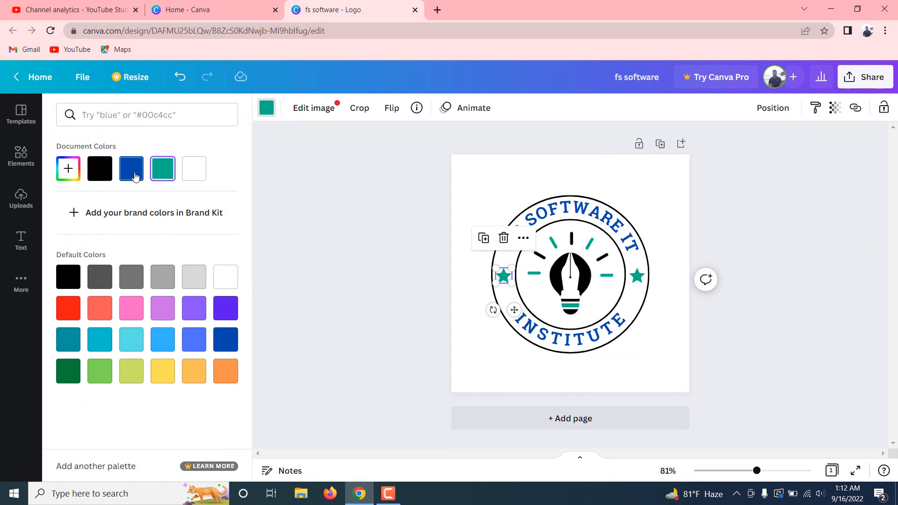
pyautogui.click(136, 176)
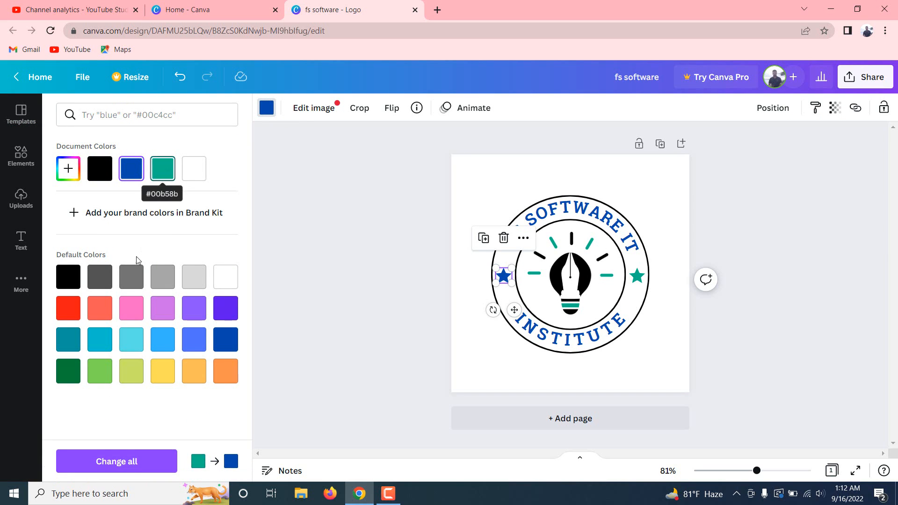
pyautogui.click(74, 310)
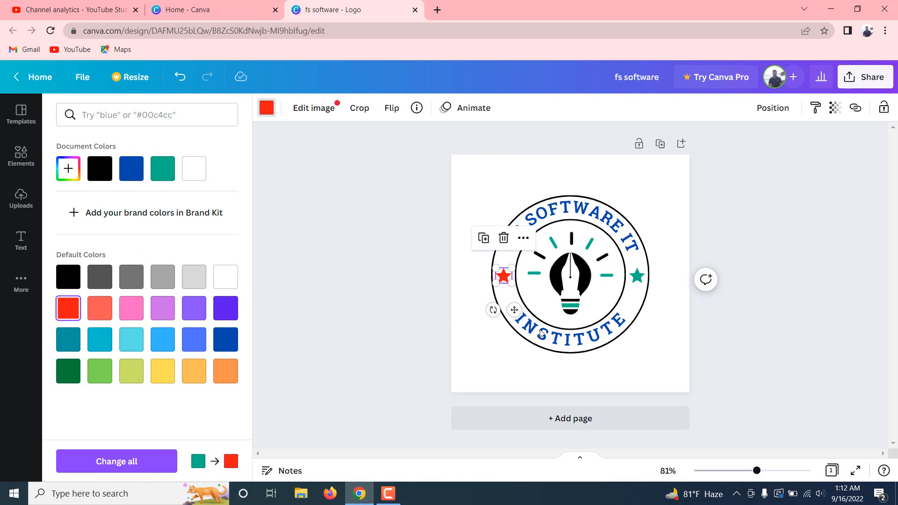
# - Recolor the star on the right side of the logo ring to the same red
pyautogui.click(637, 276)
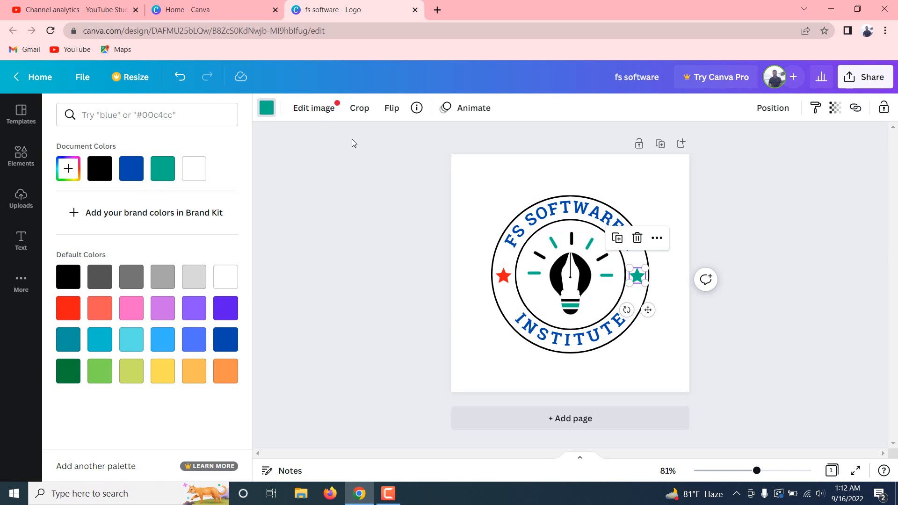
pyautogui.click(274, 110)
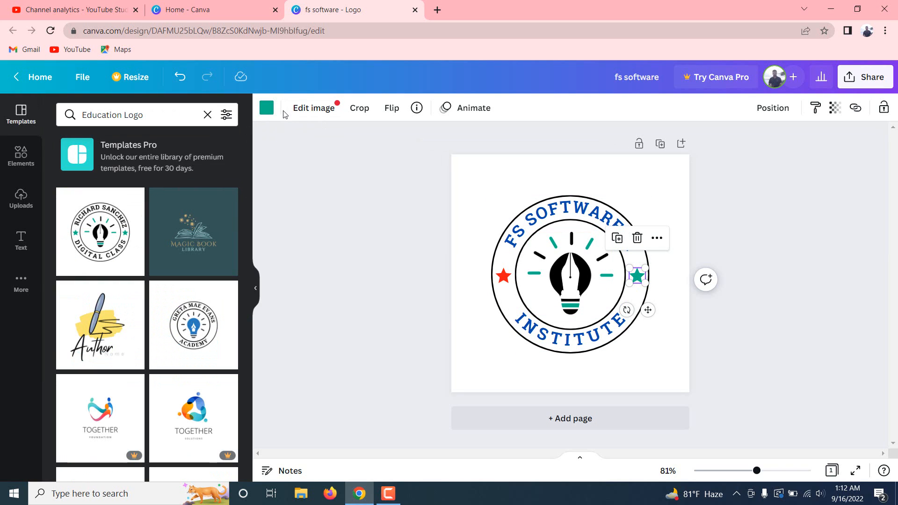
pyautogui.click(269, 112)
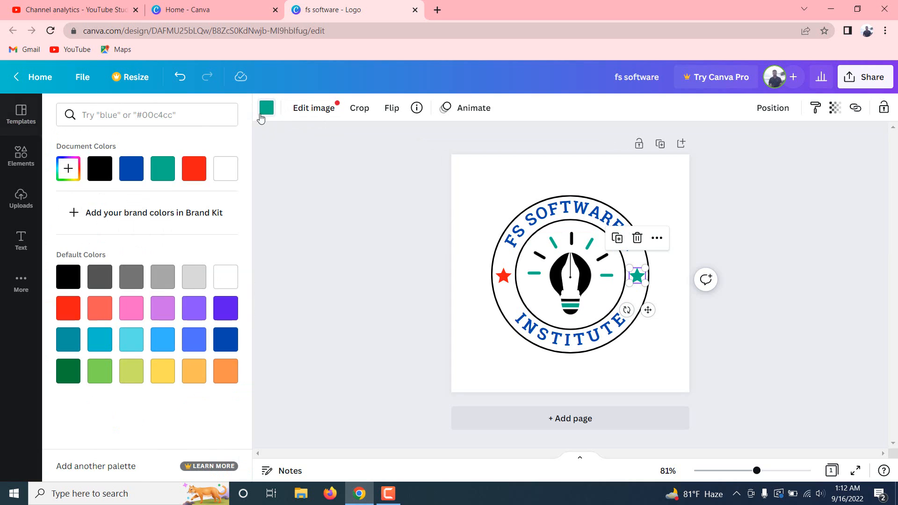
pyautogui.click(195, 166)
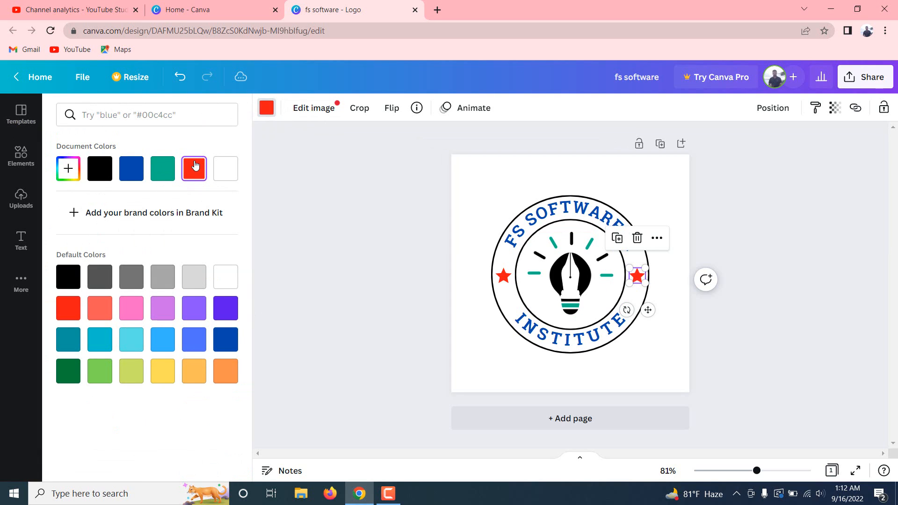
# - Change the green rays and stripe of the light bulb graphic to red
pyautogui.click(587, 286)
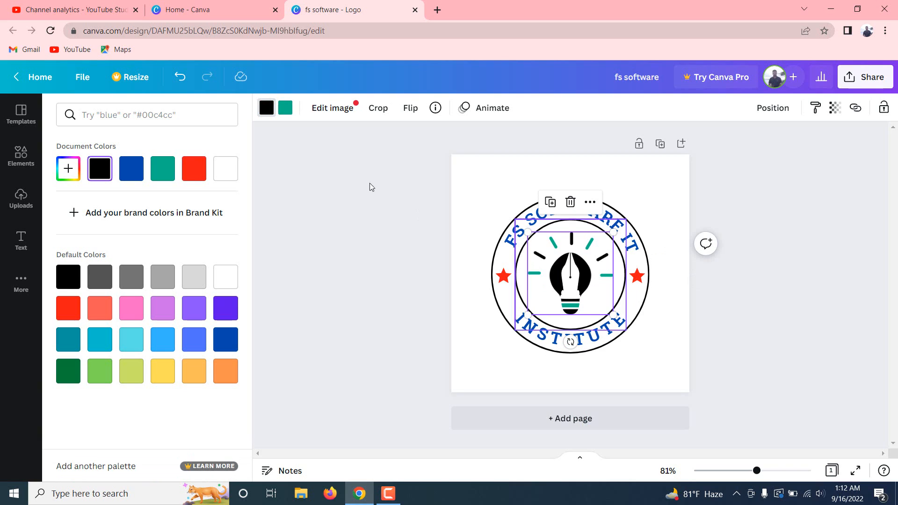
pyautogui.click(292, 112)
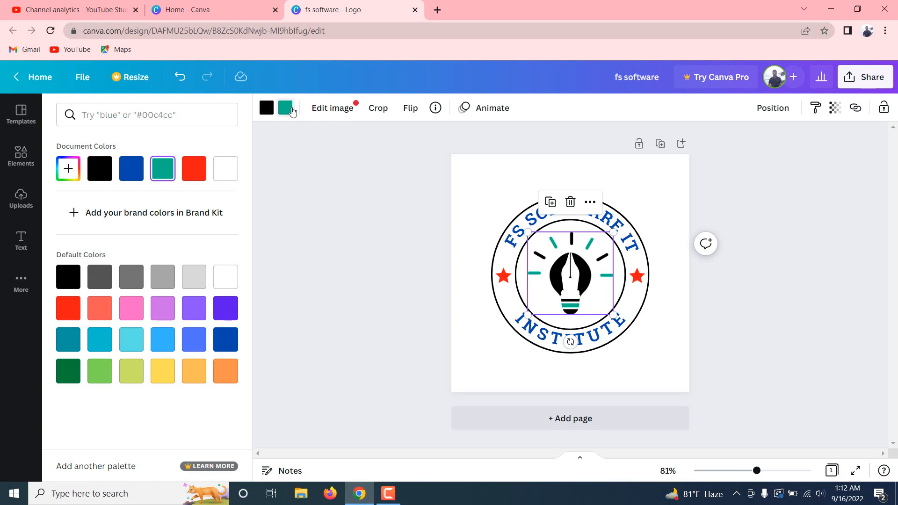
pyautogui.click(195, 176)
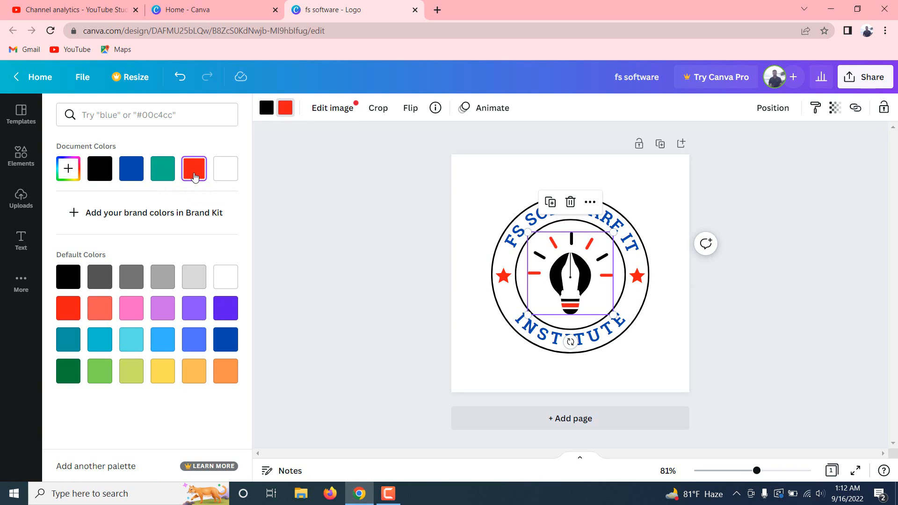
pyautogui.click(358, 254)
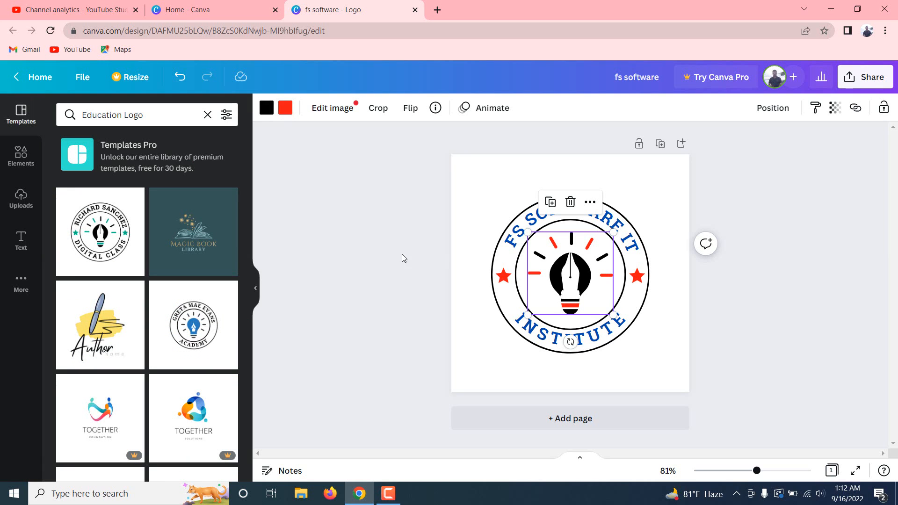
# - Change the black parts of the light bulb graphic to the dark blue document color
pyautogui.click(555, 283)
pyautogui.click(266, 107)
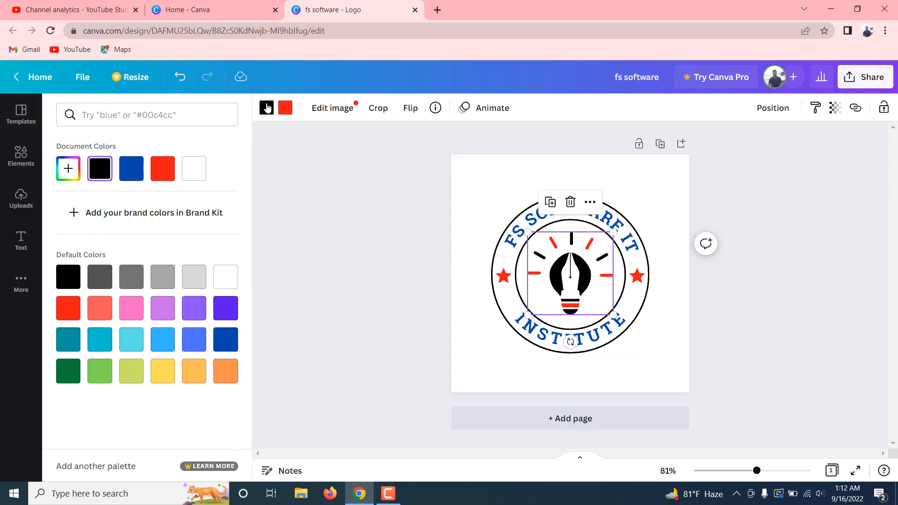
pyautogui.click(131, 169)
pyautogui.click(377, 239)
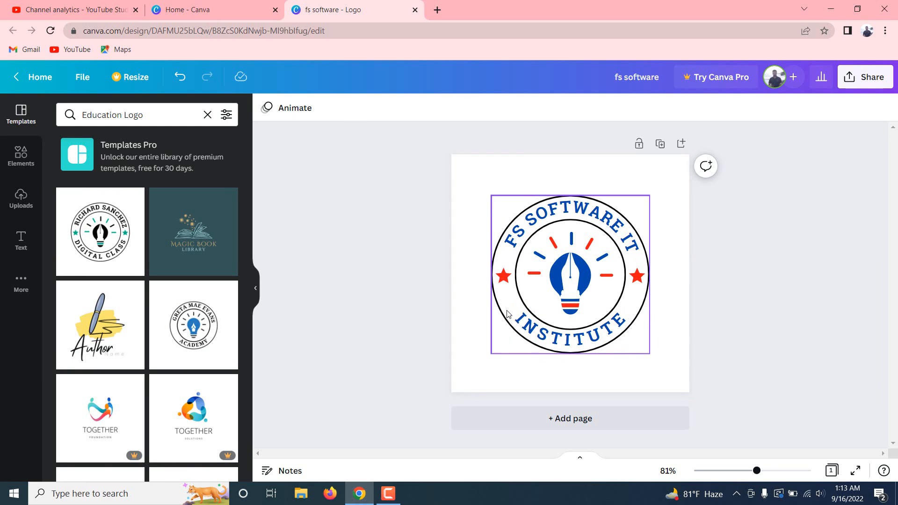
# - Set the outer circle's border color to red, after trying dark green and dark blue
pyautogui.click(491, 297)
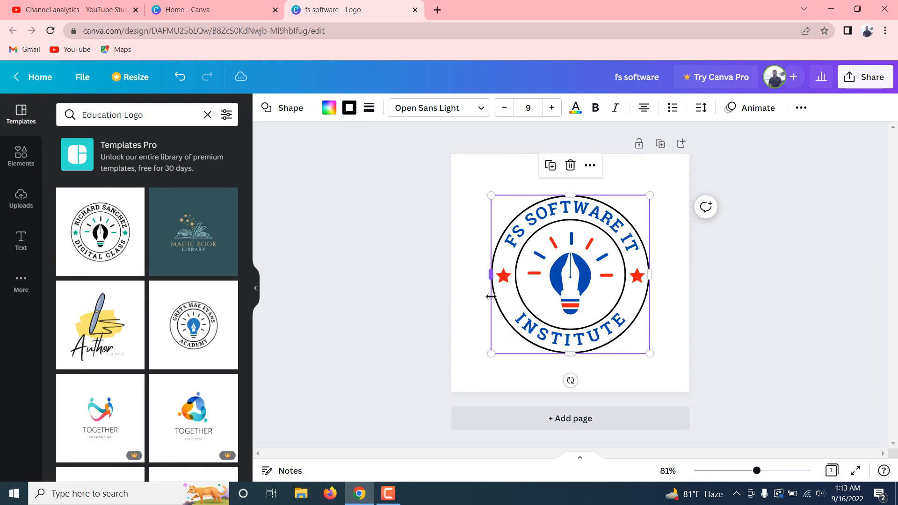
pyautogui.click(349, 106)
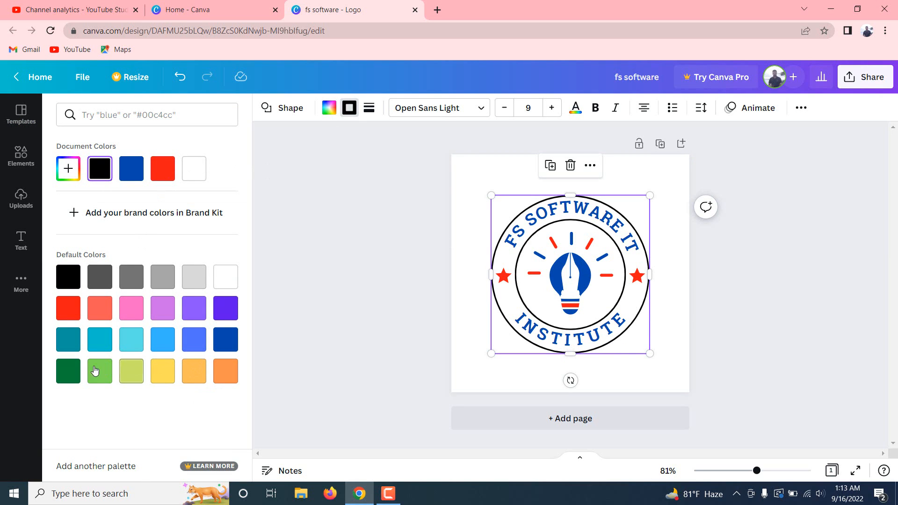
pyautogui.click(72, 371)
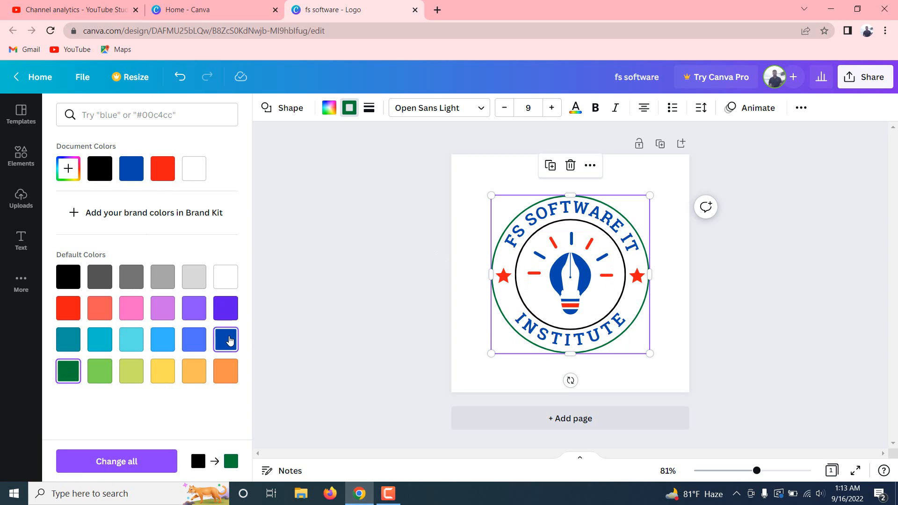
pyautogui.click(229, 340)
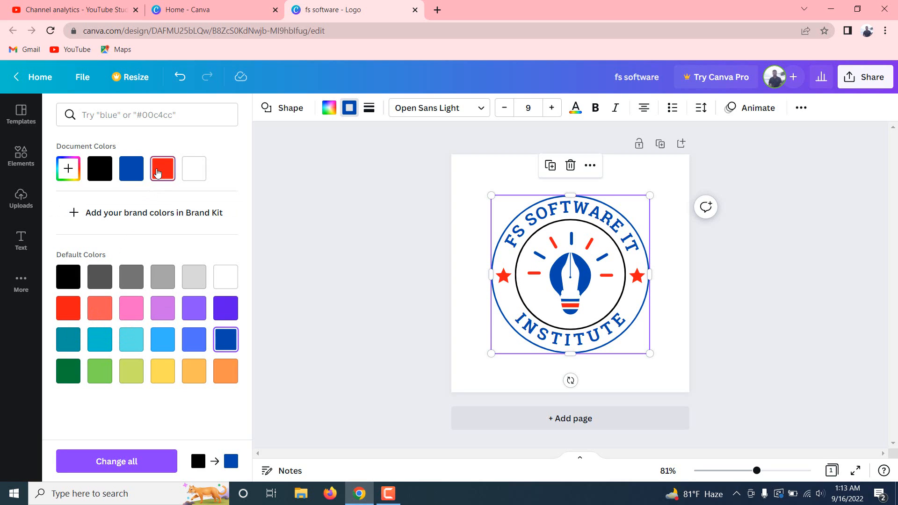
pyautogui.click(162, 171)
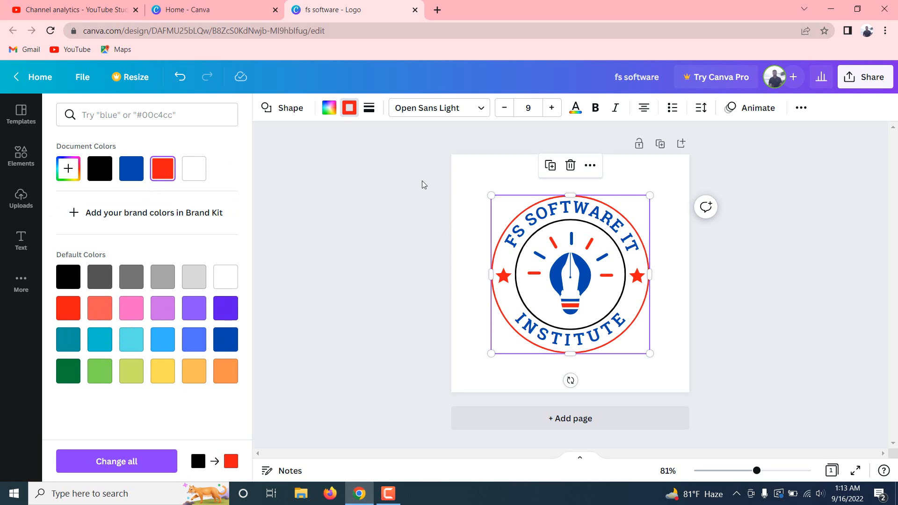
pyautogui.click(369, 108)
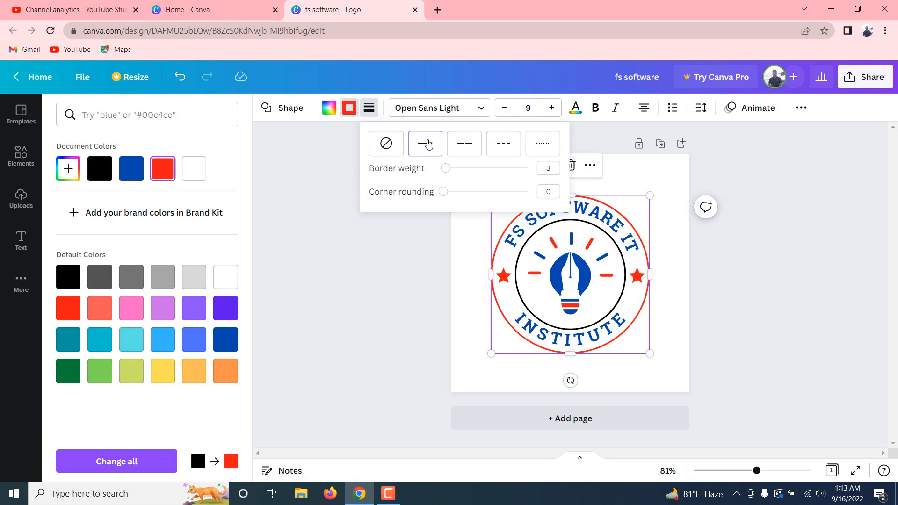
pyautogui.click(459, 259)
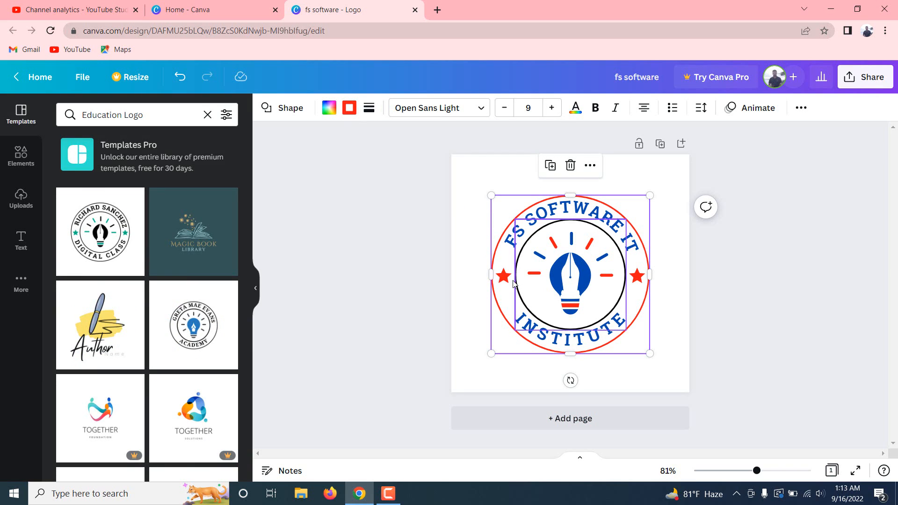
# - Set the inner circle's border color to the red document color, after trying dark blue
pyautogui.click(514, 284)
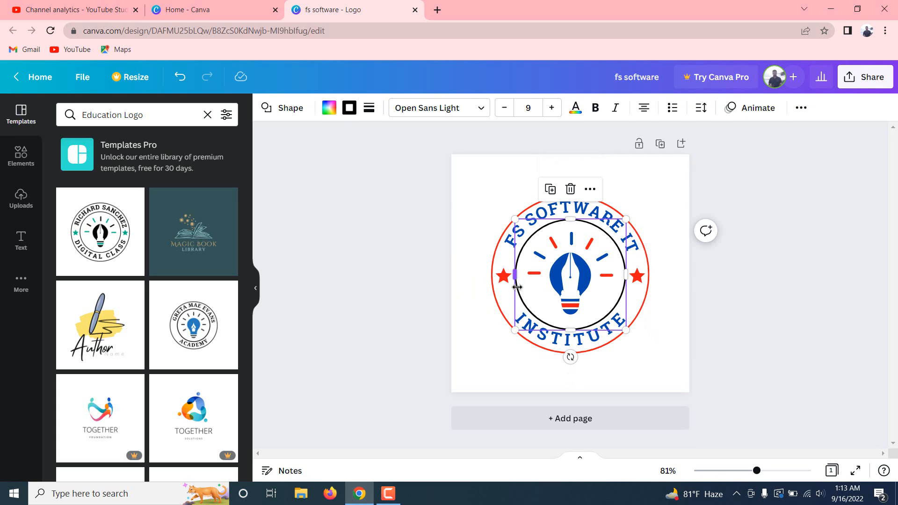
pyautogui.click(349, 107)
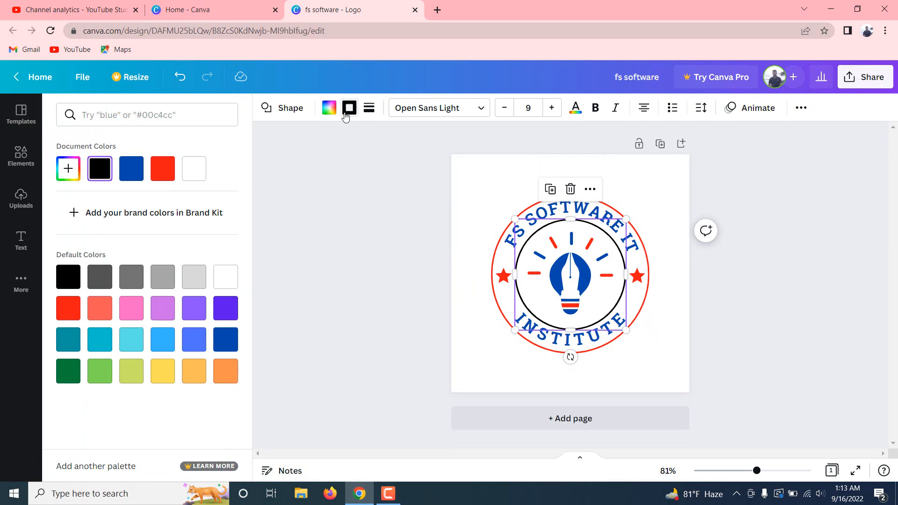
pyautogui.click(131, 168)
pyautogui.click(159, 169)
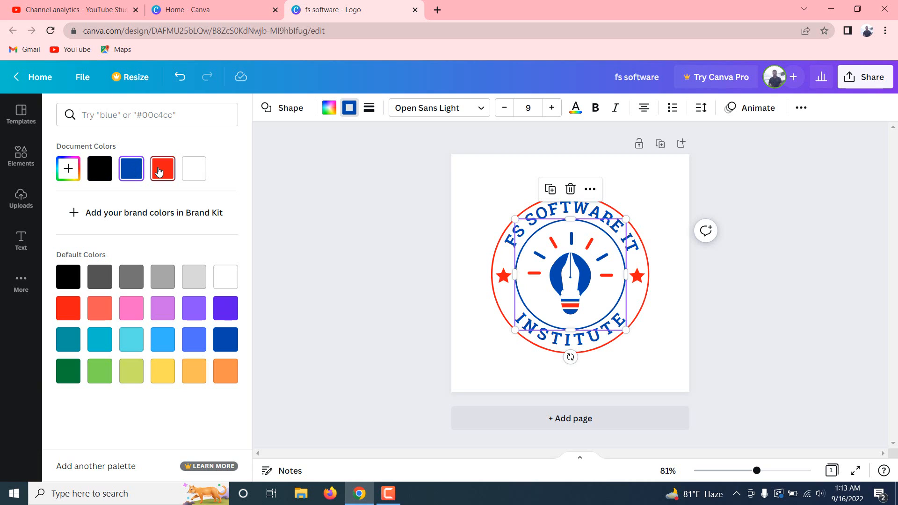
pyautogui.click(324, 216)
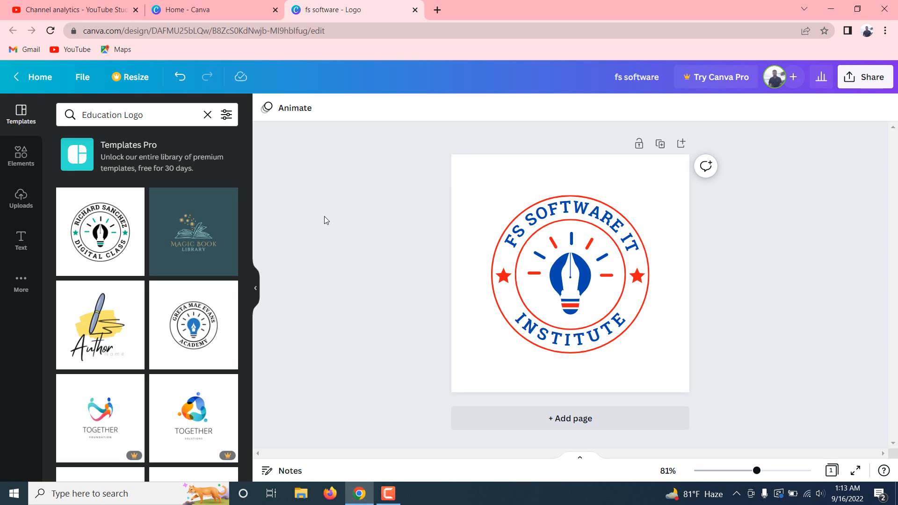
# - Try purple, dark blue and orange shades as the page background, and return it to white
pyautogui.click(493, 184)
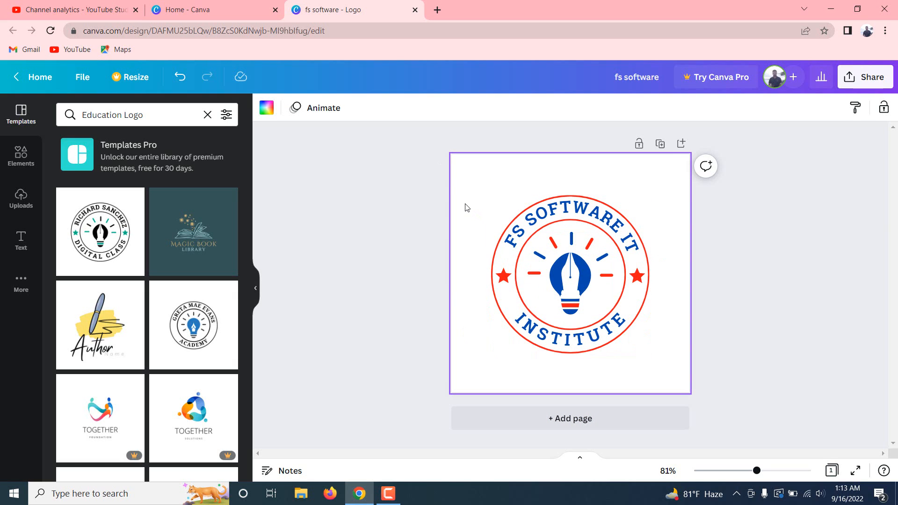
pyautogui.click(266, 110)
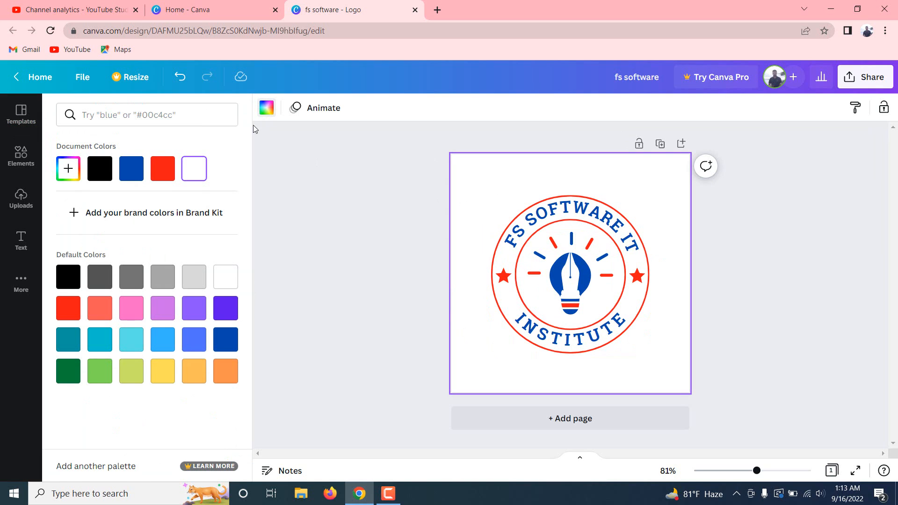
pyautogui.click(194, 317)
pyautogui.click(225, 310)
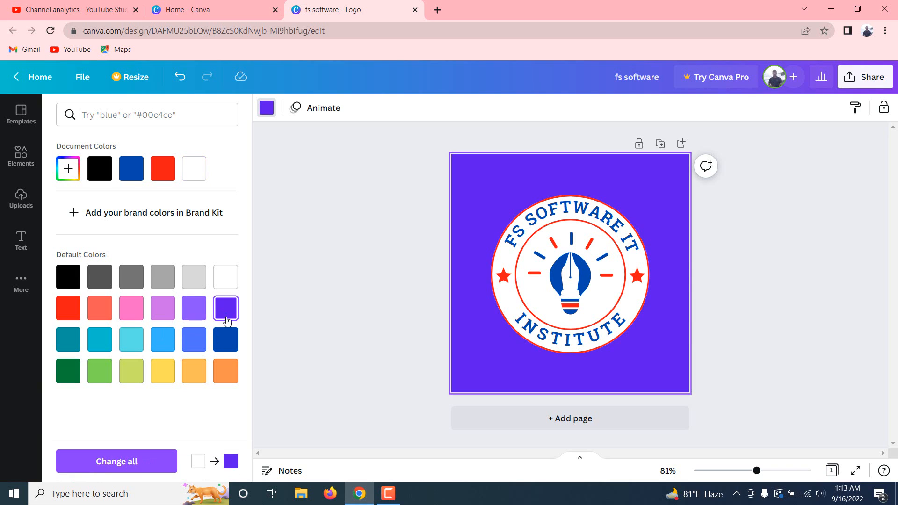
pyautogui.click(228, 341)
pyautogui.click(226, 370)
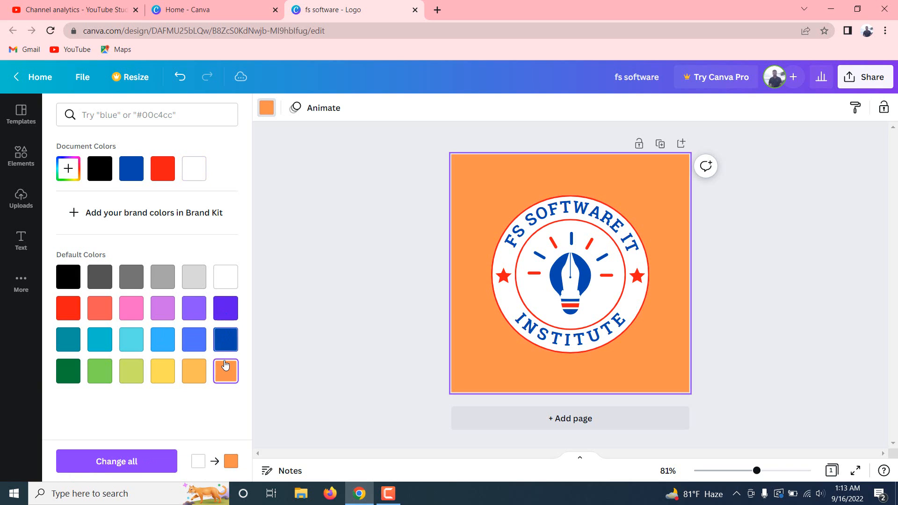
pyautogui.click(187, 368)
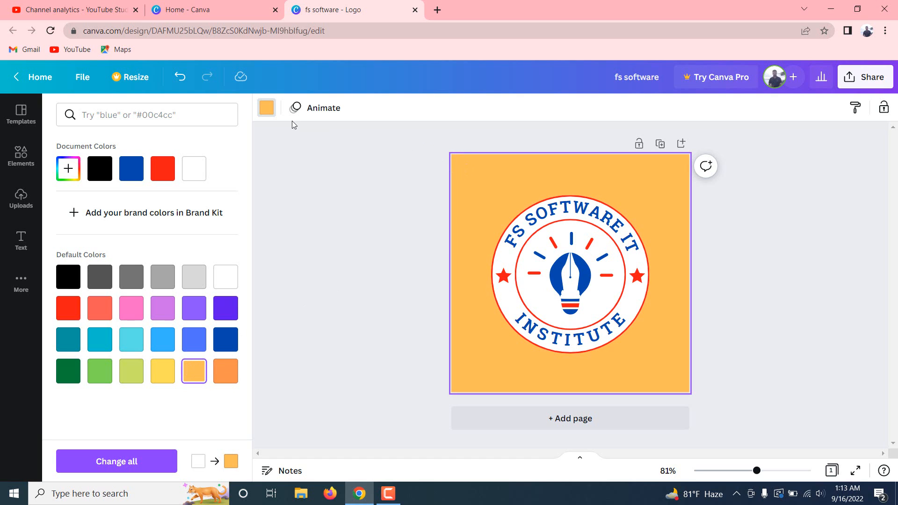
pyautogui.click(194, 168)
pyautogui.click(346, 174)
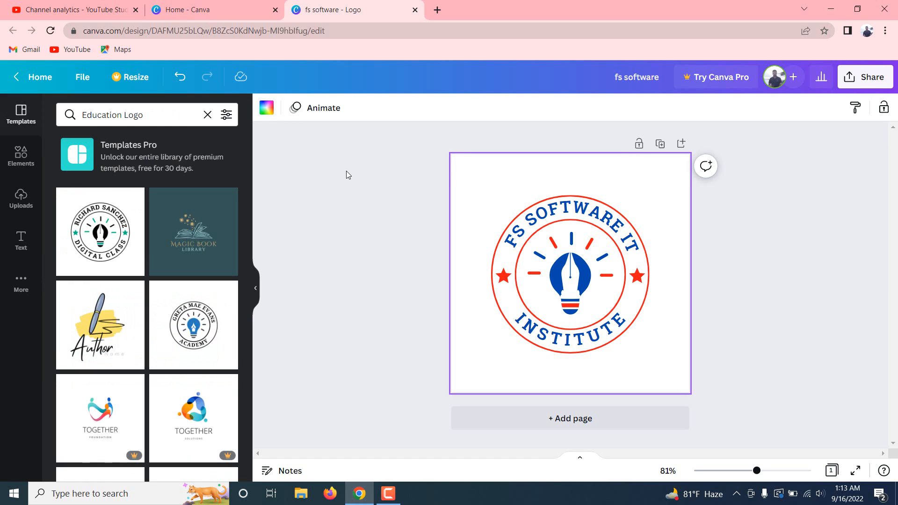
pyautogui.click(346, 171)
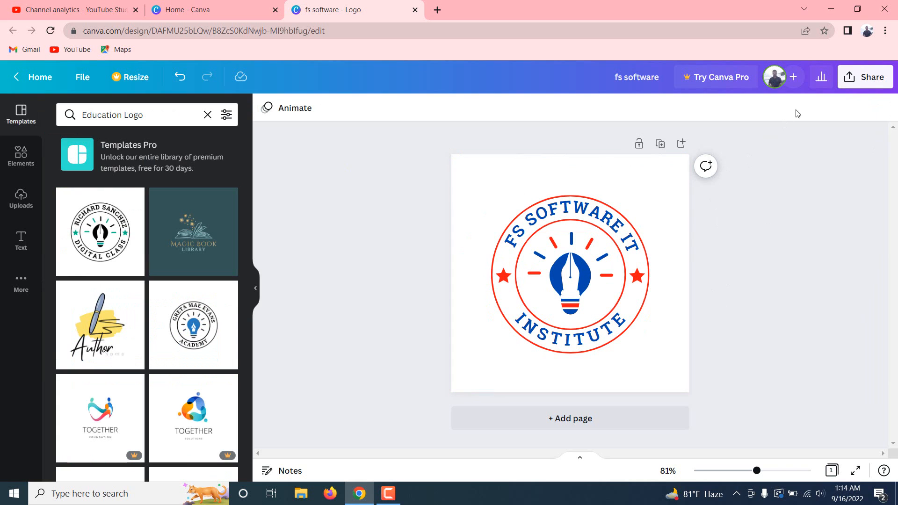
# - Download the finished logo design as a PNG file at its original size
pyautogui.click(853, 88)
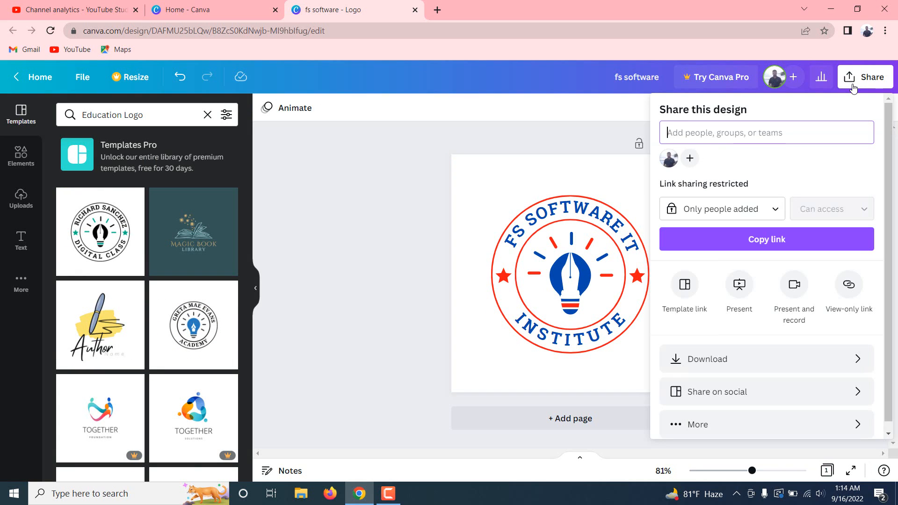
pyautogui.click(709, 362)
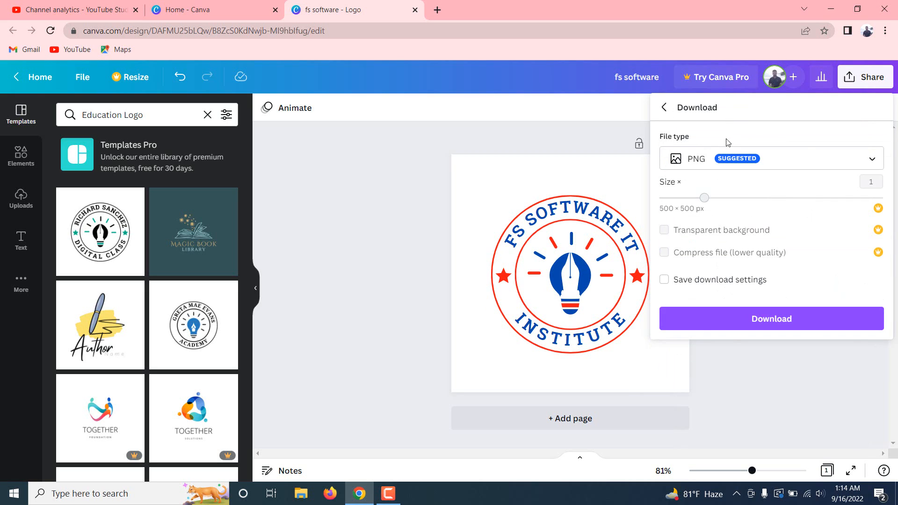
pyautogui.click(858, 159)
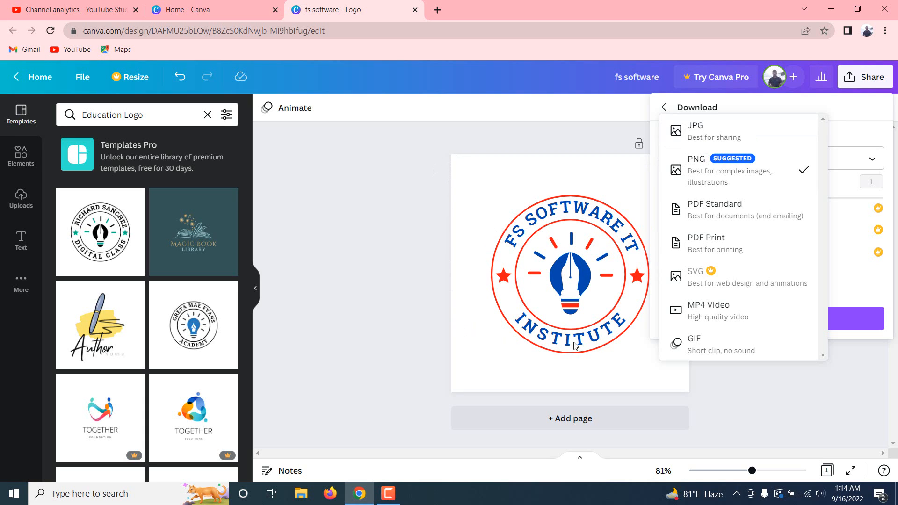
pyautogui.click(706, 164)
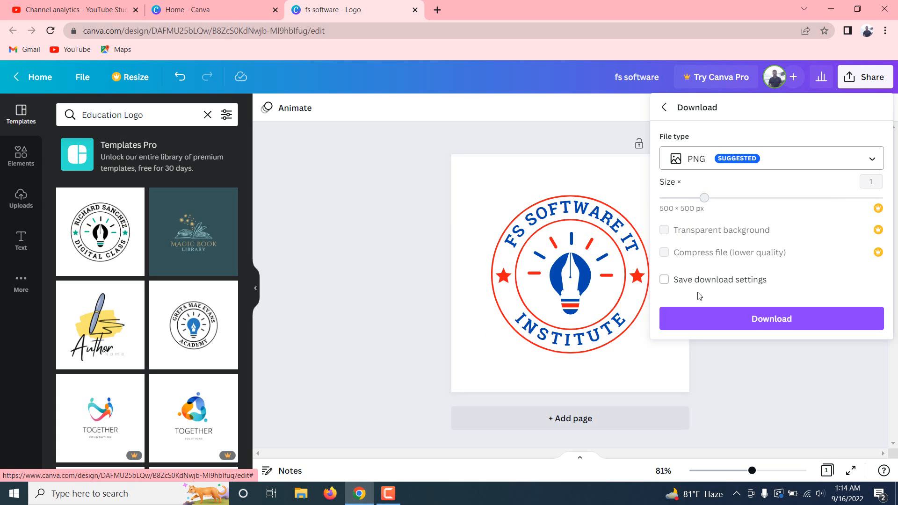
pyautogui.click(703, 319)
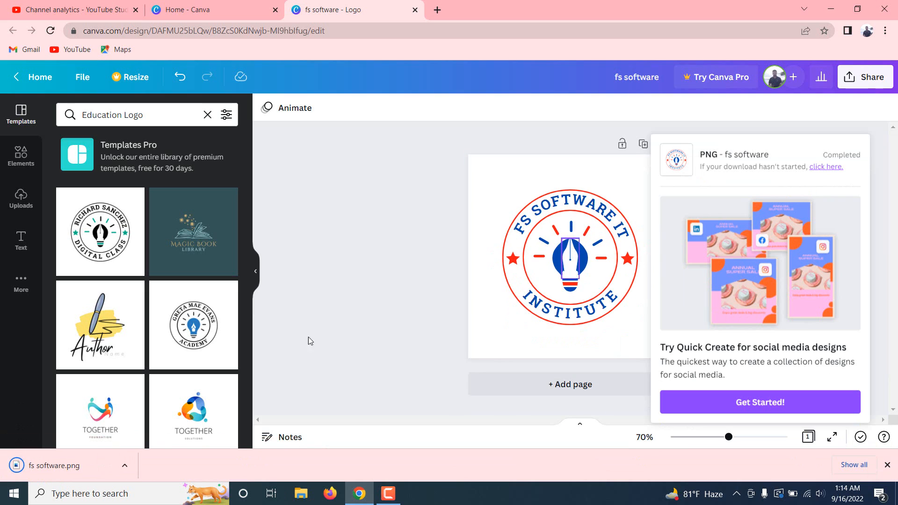
# - Open the downloaded fs software.png, inspect the logo up close, then close the image viewer and dismiss the download notice
pyautogui.click(124, 466)
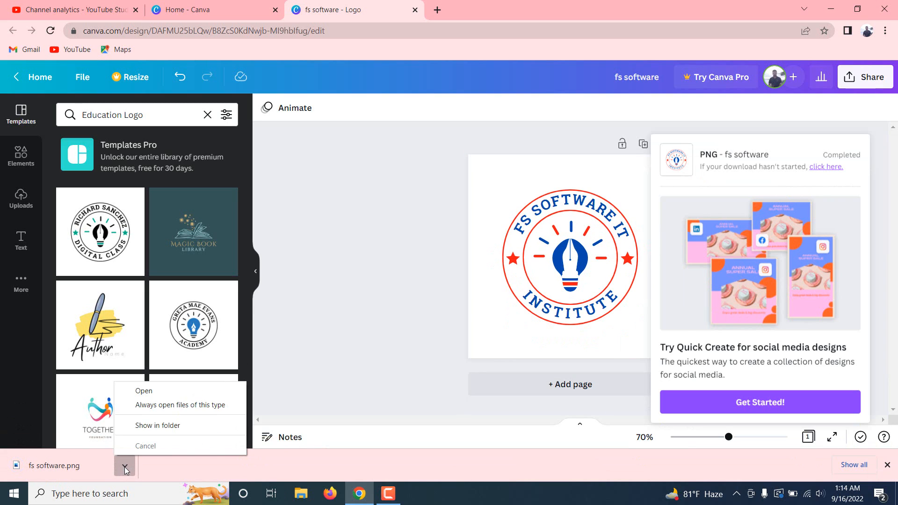
pyautogui.click(156, 395)
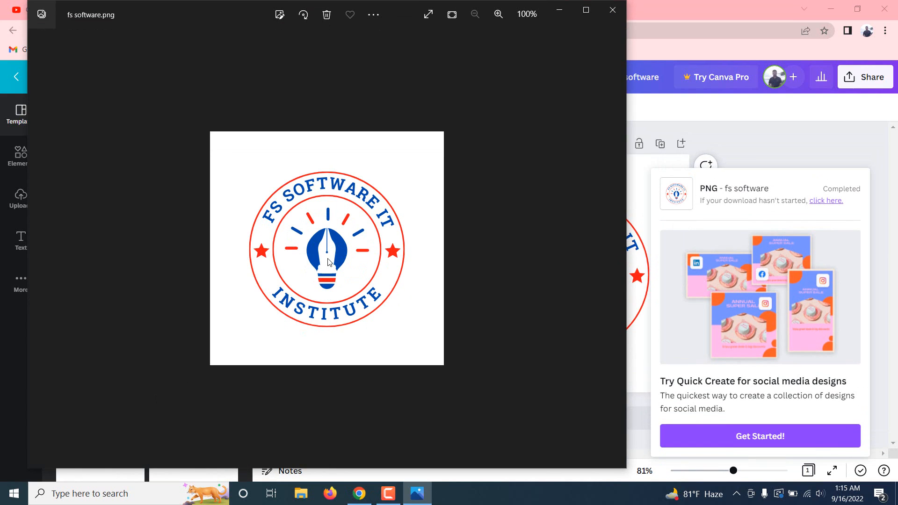
pyautogui.scroll(5, 328, 262)
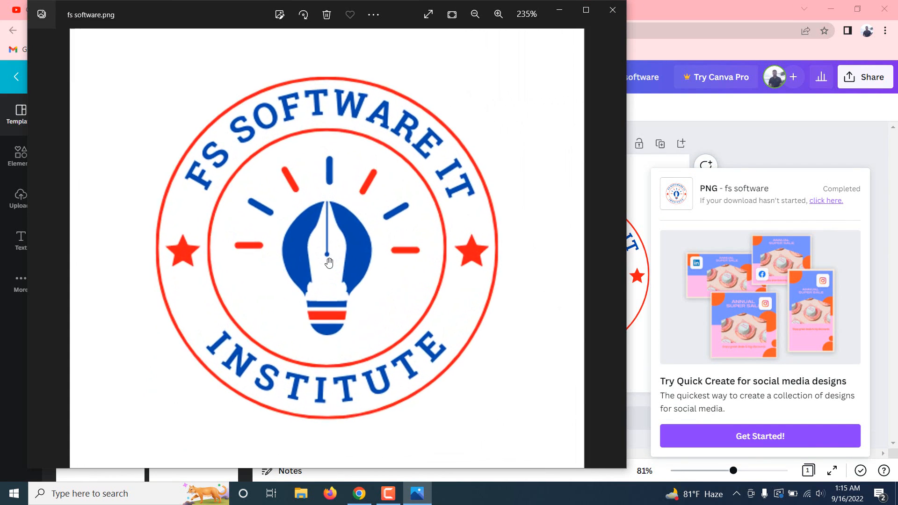
pyautogui.scroll(1, 329, 263)
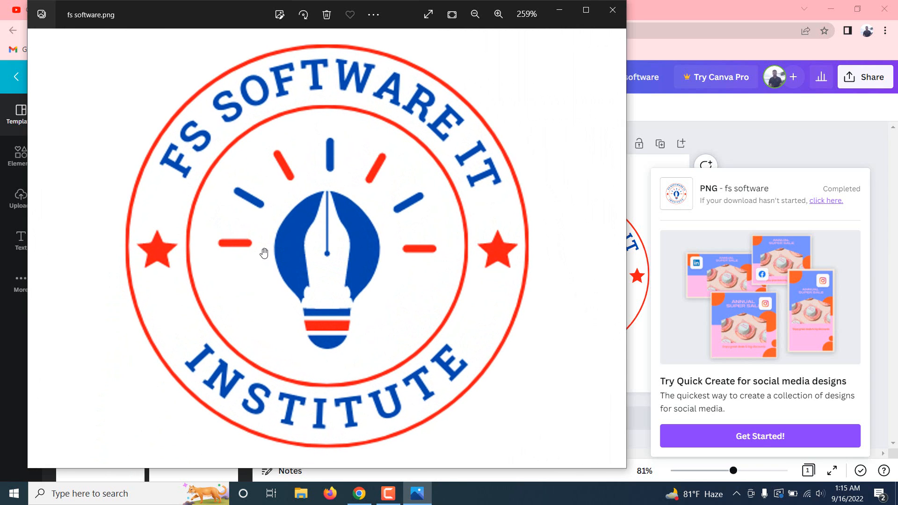
pyautogui.scroll(-6, 264, 251)
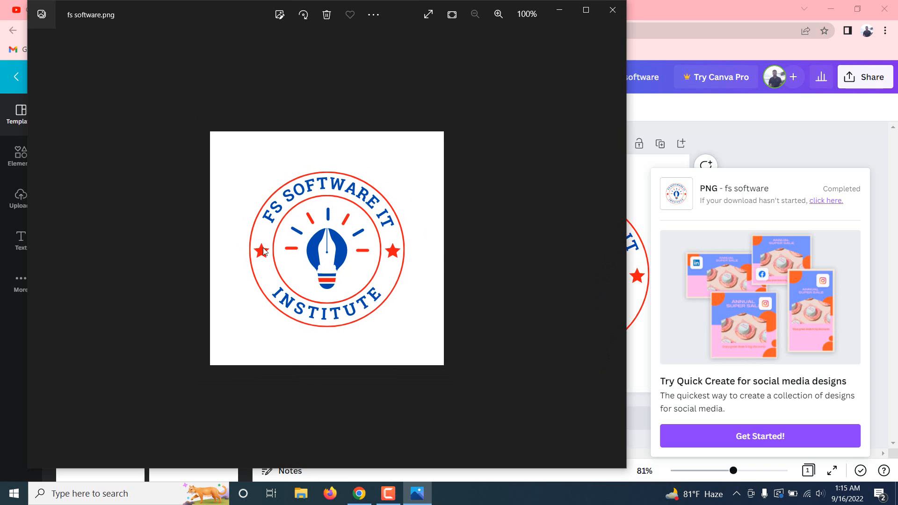
pyautogui.click(618, 11)
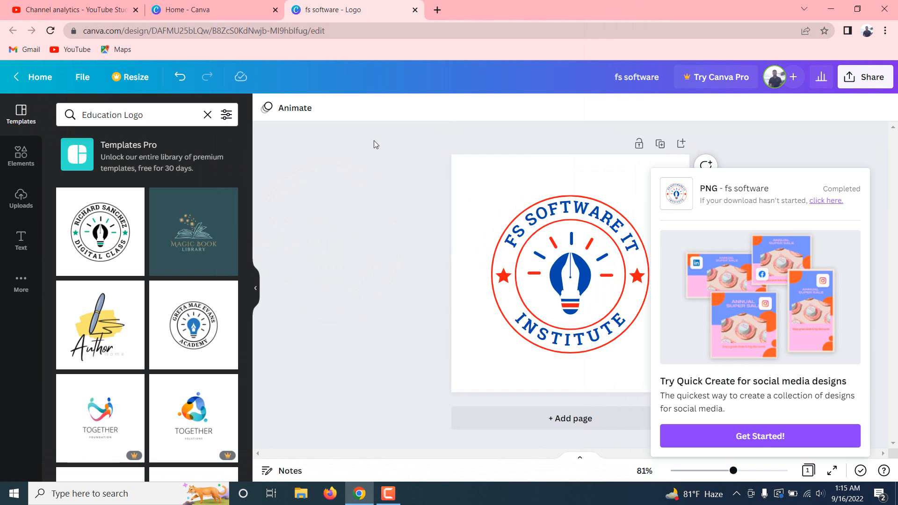
pyautogui.click(730, 143)
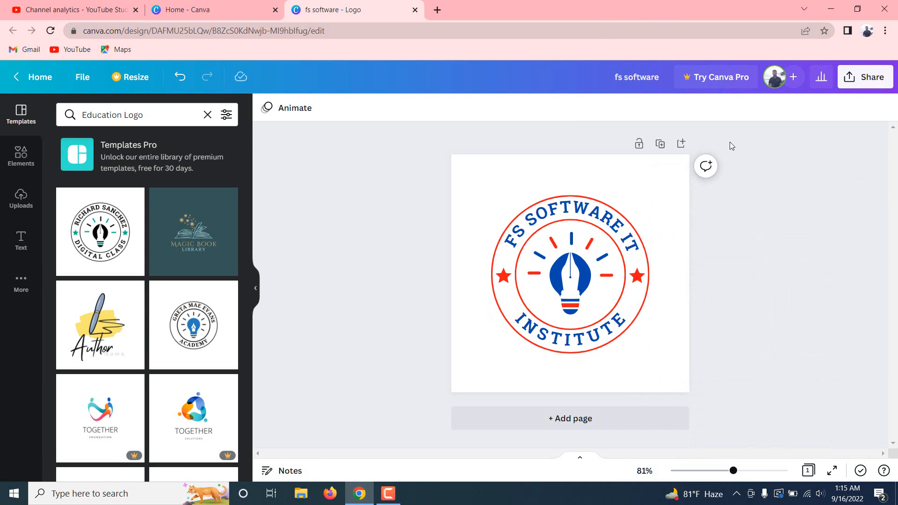